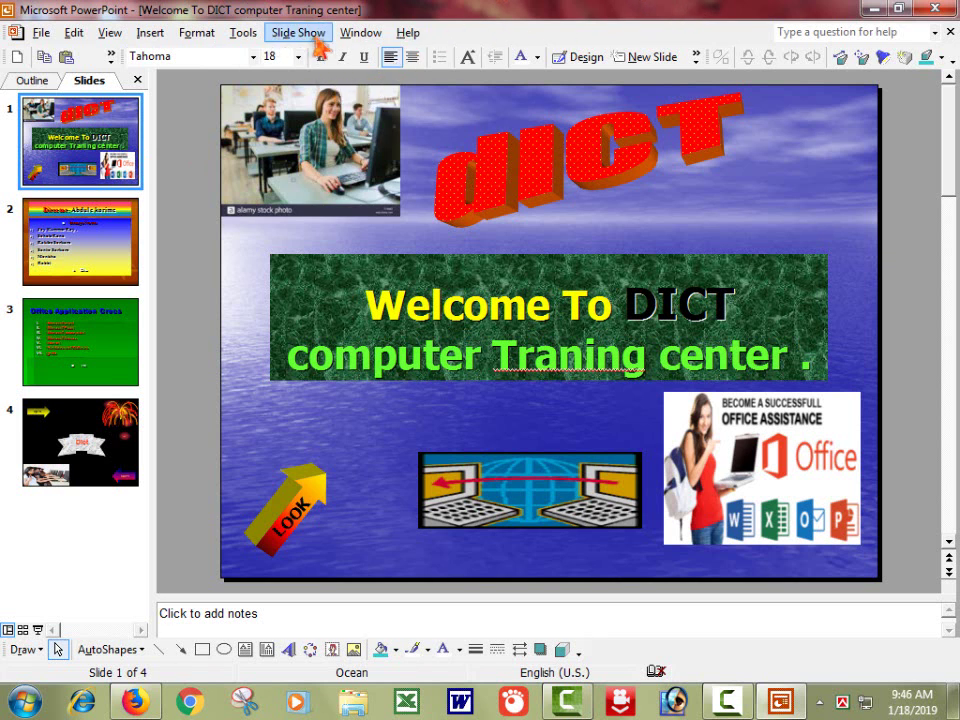
Step: Open the Custom Animation settings for slide 1
click(314, 38)
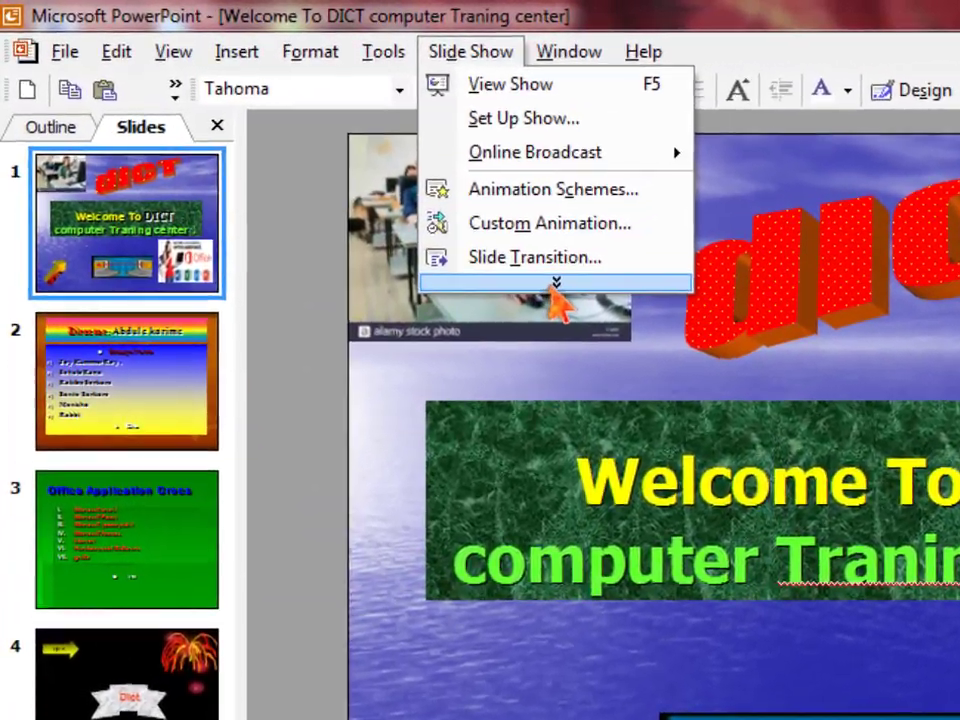
click(469, 238)
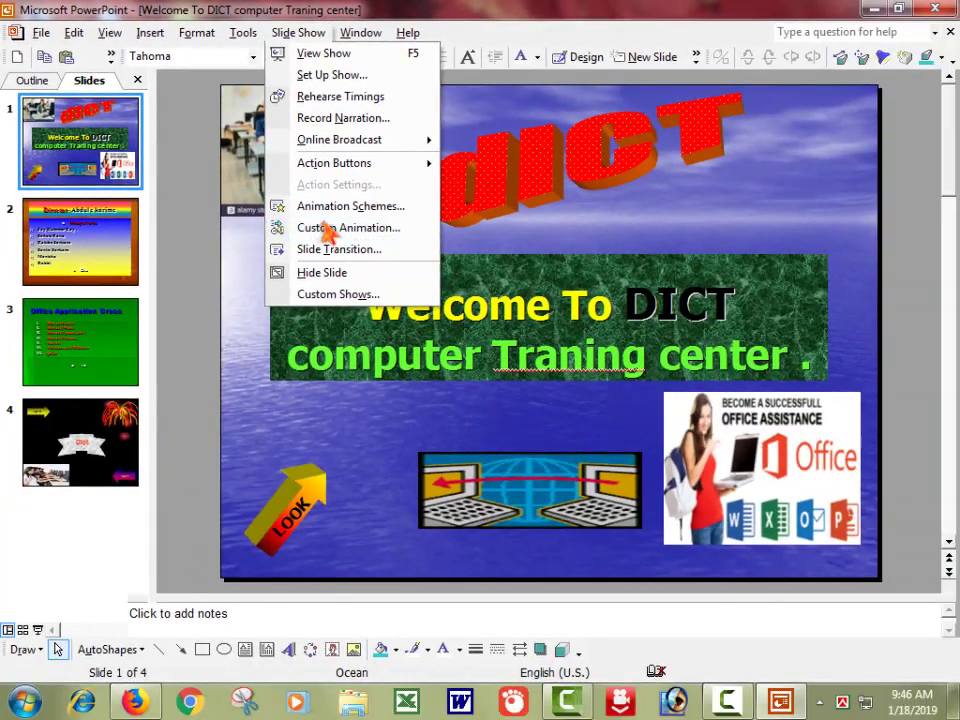
click(625, 437)
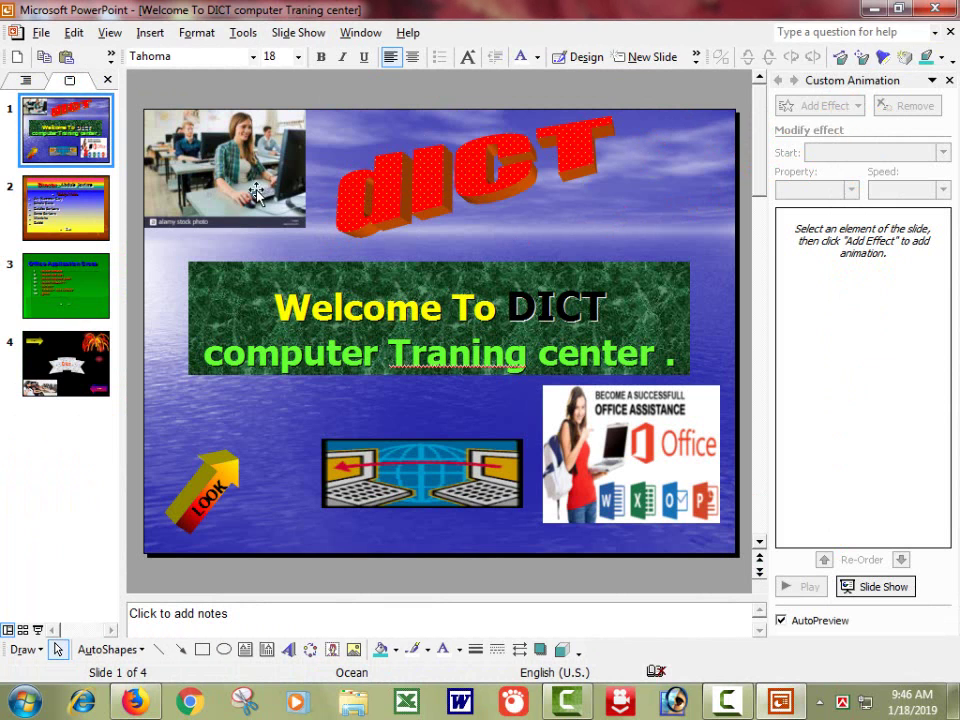
Step: Apply the Spin emphasis effect to the red dICT WordArt on slide 1
click(391, 190)
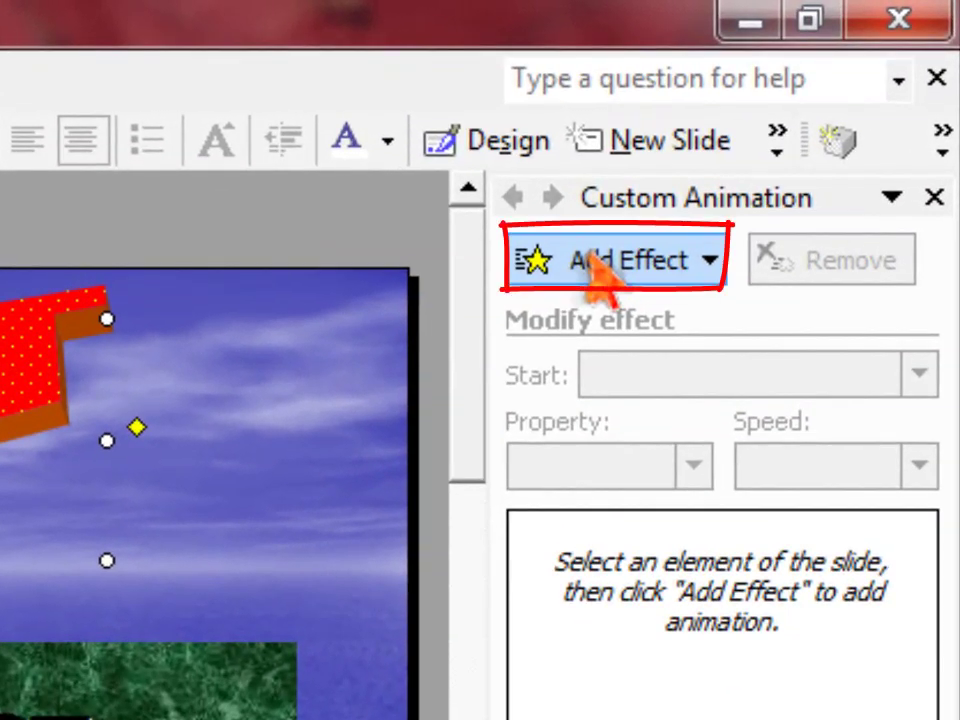
click(593, 265)
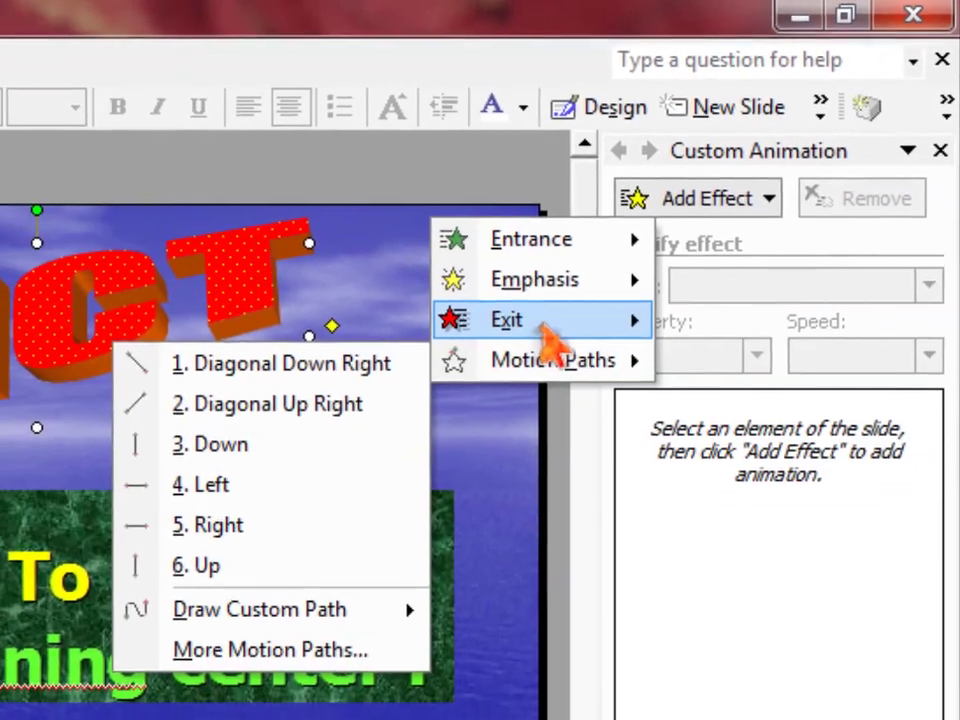
mouse_move(420, 418)
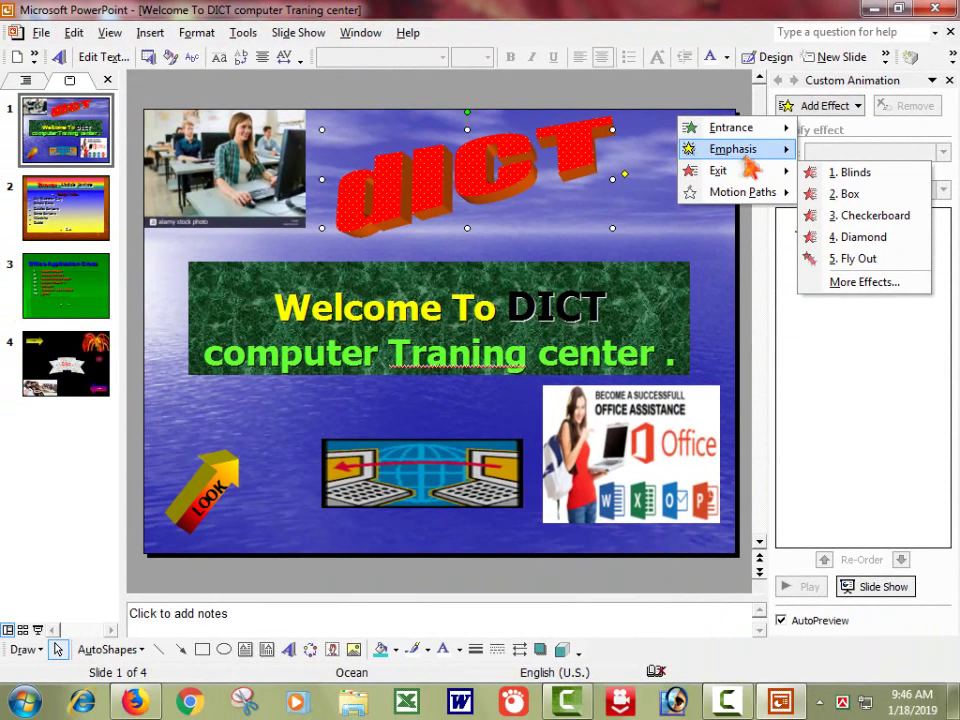
mouse_move(748, 157)
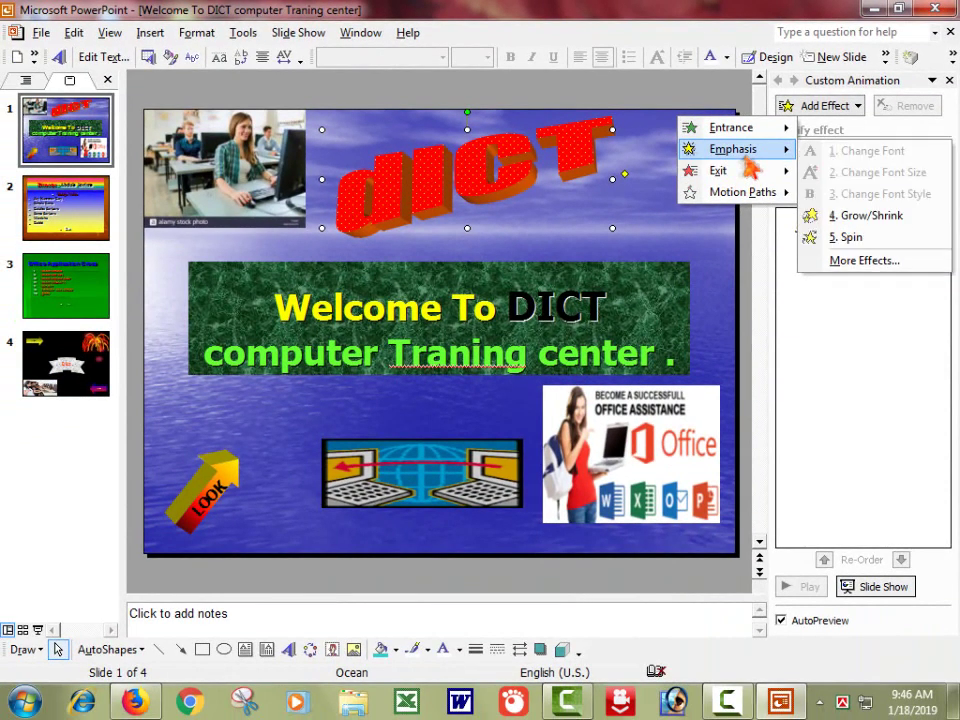
click(849, 238)
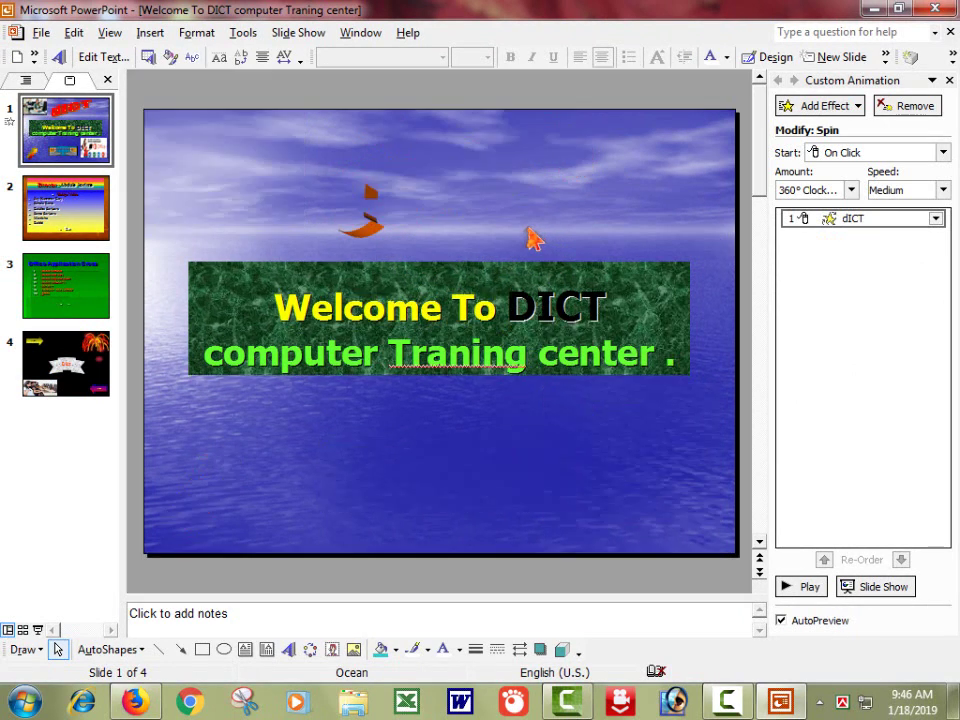
click(445, 197)
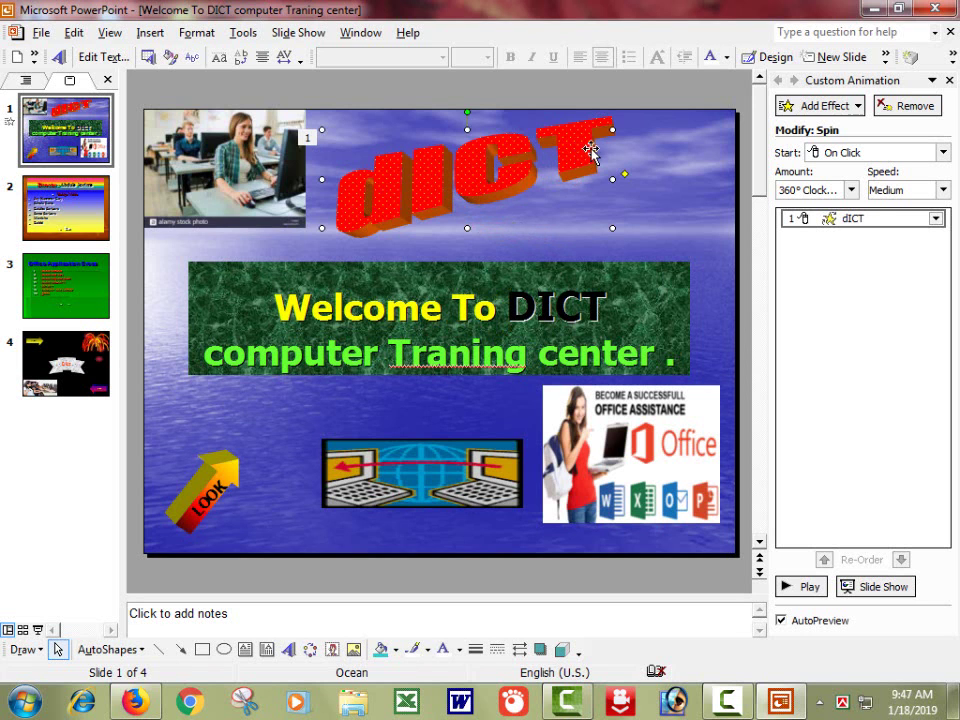
Step: Apply the Grow/Shrink emphasis effect to the "Welcome To DICT" title box and dismiss the Office Assistant message
click(264, 308)
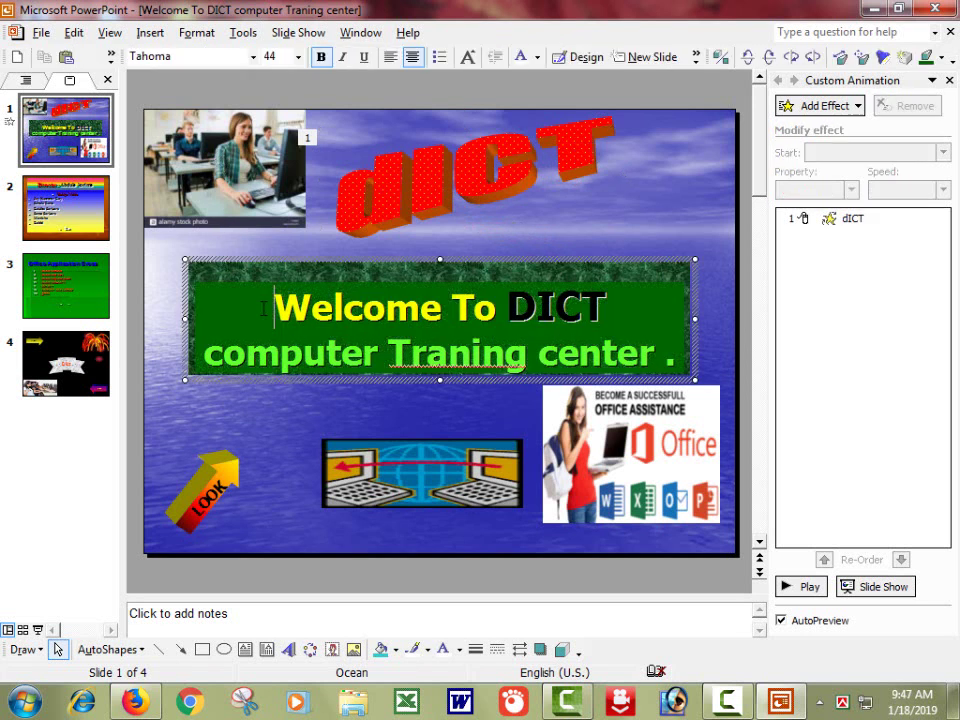
click(812, 106)
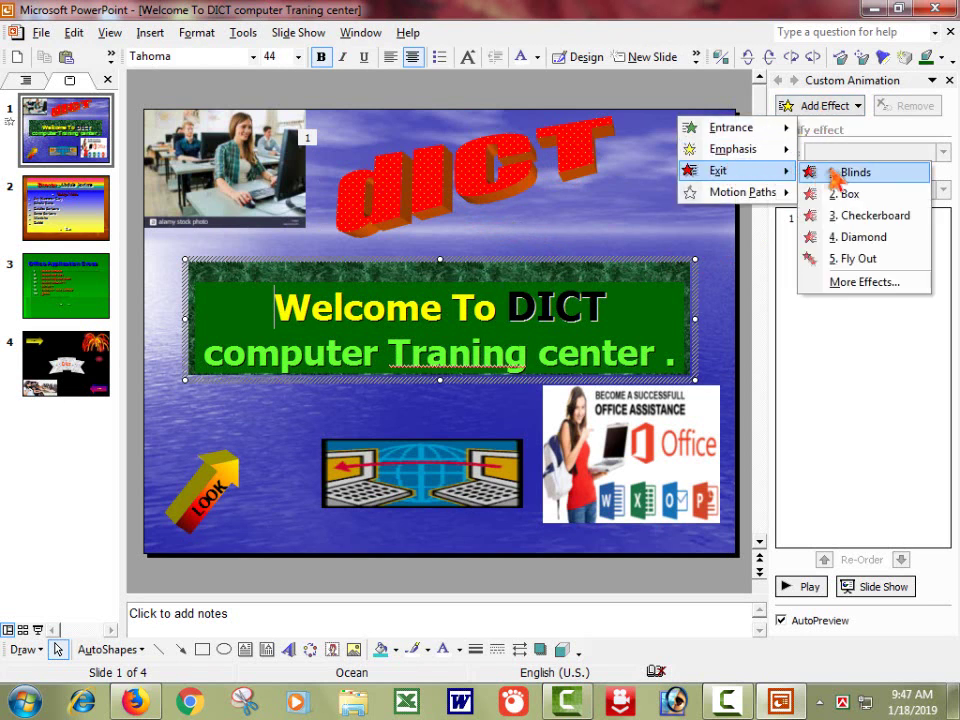
mouse_move(776, 156)
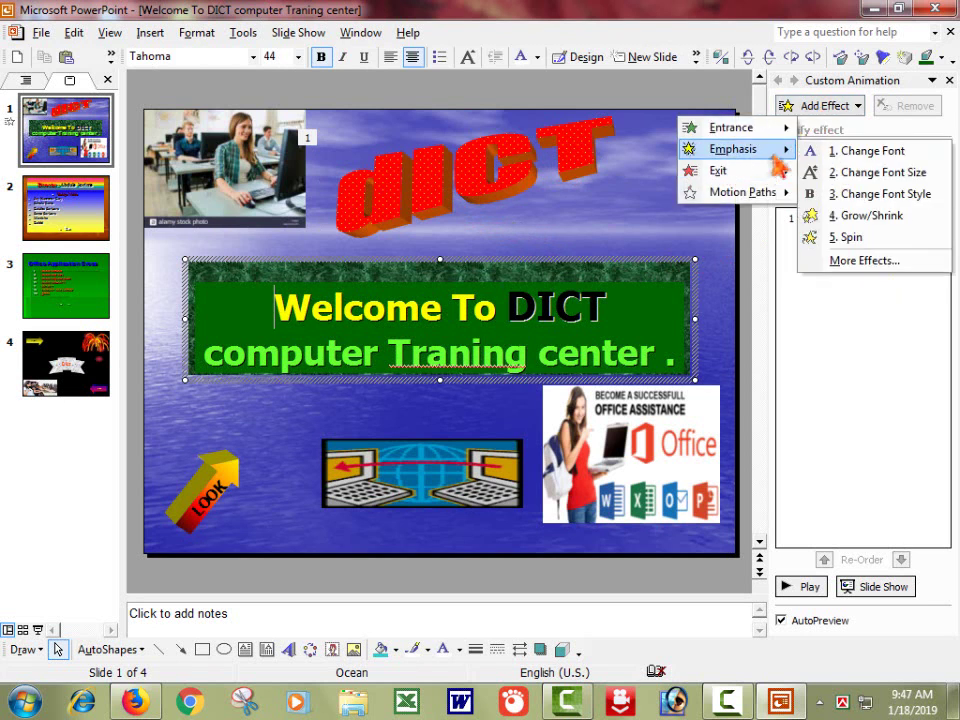
click(860, 216)
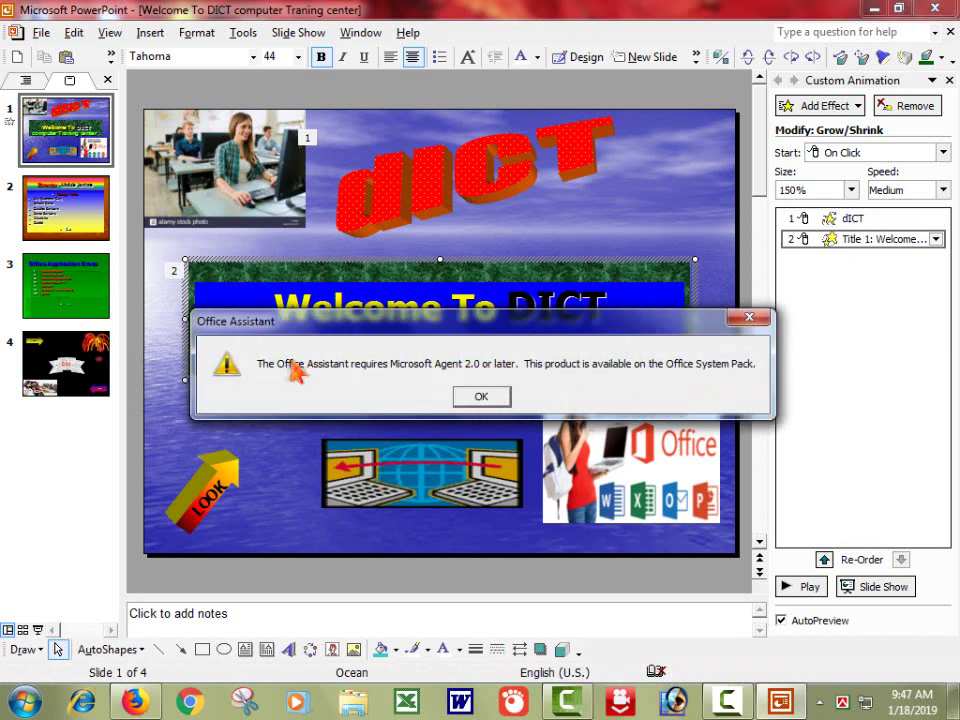
click(482, 398)
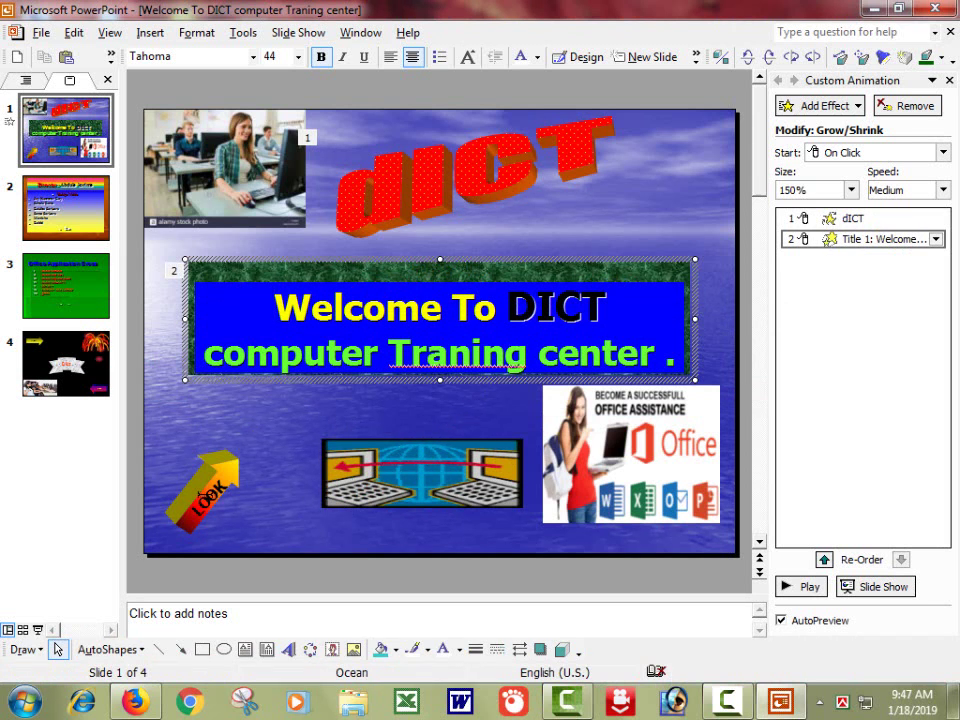
Step: Add an Up motion path to the text of the LOOK arrow
click(207, 495)
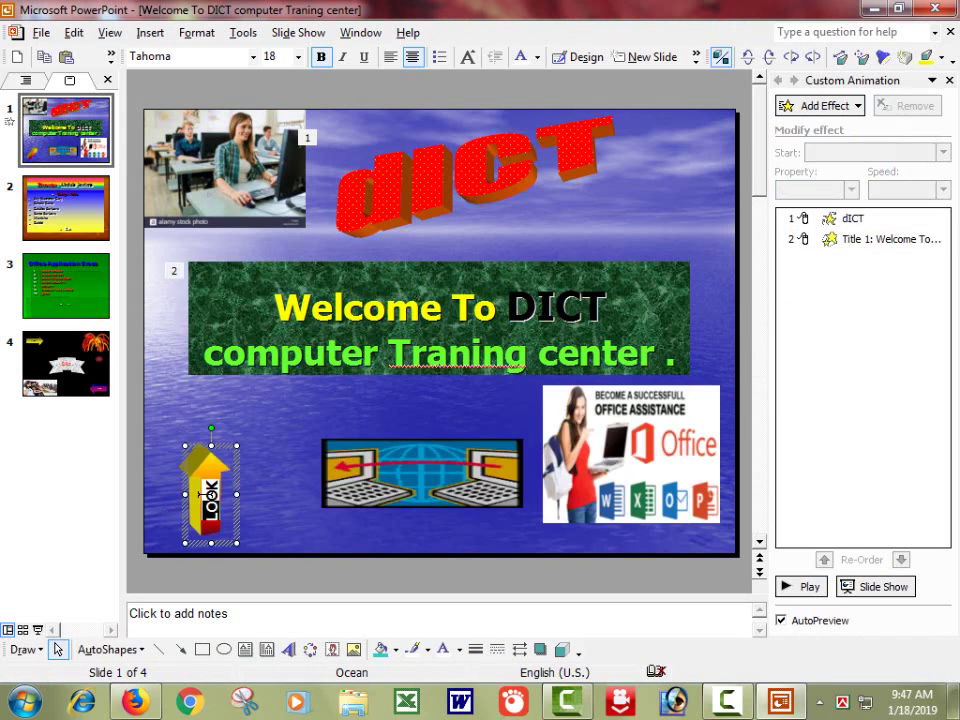
click(268, 440)
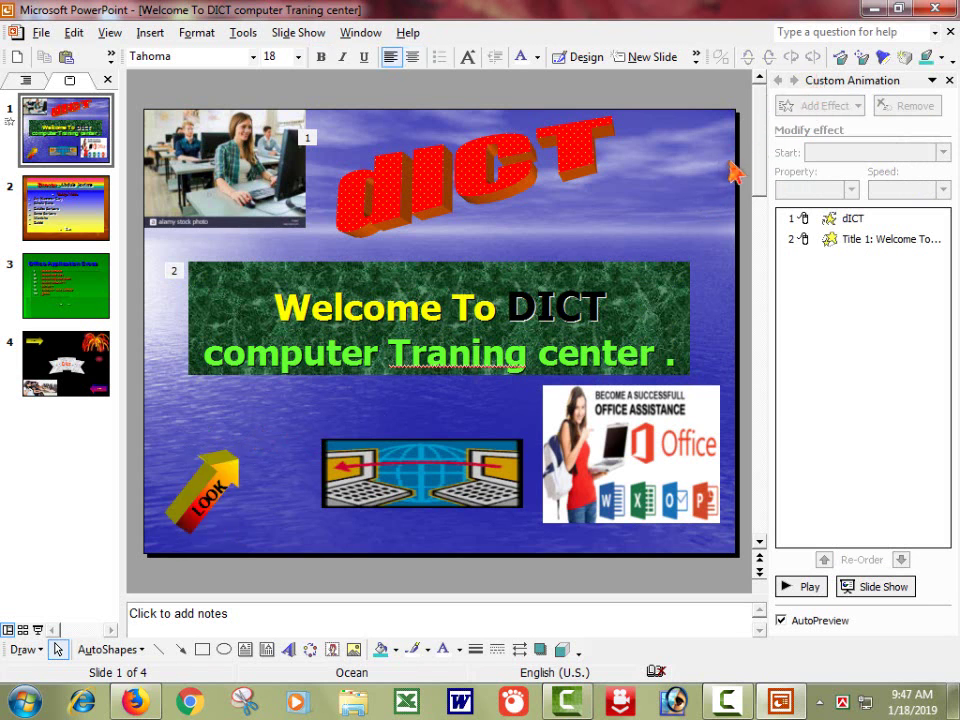
key(ctrl+z)
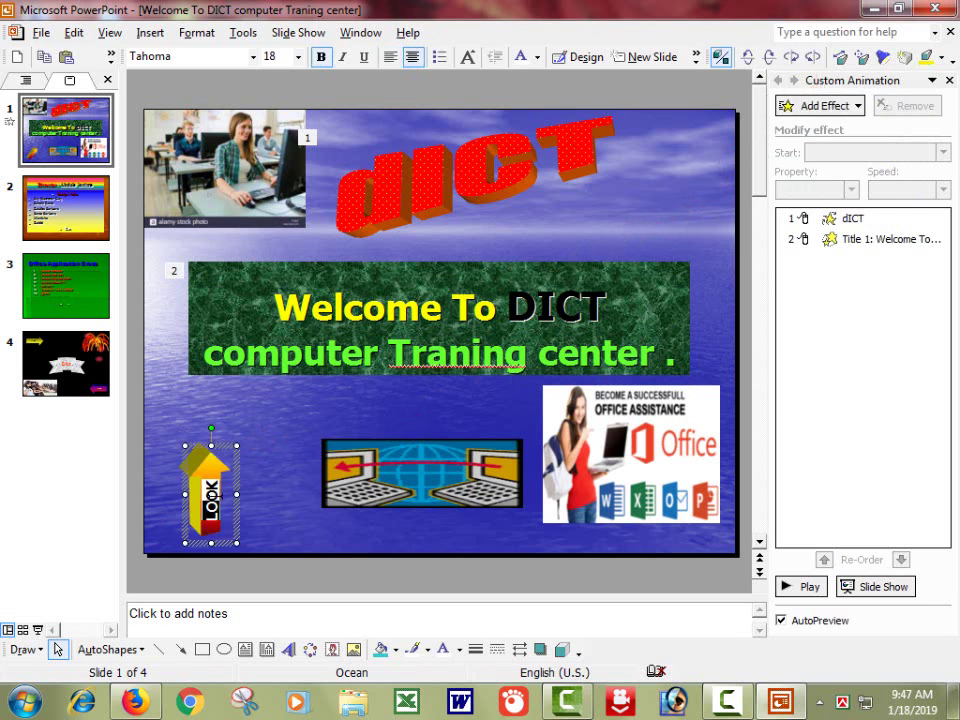
click(826, 106)
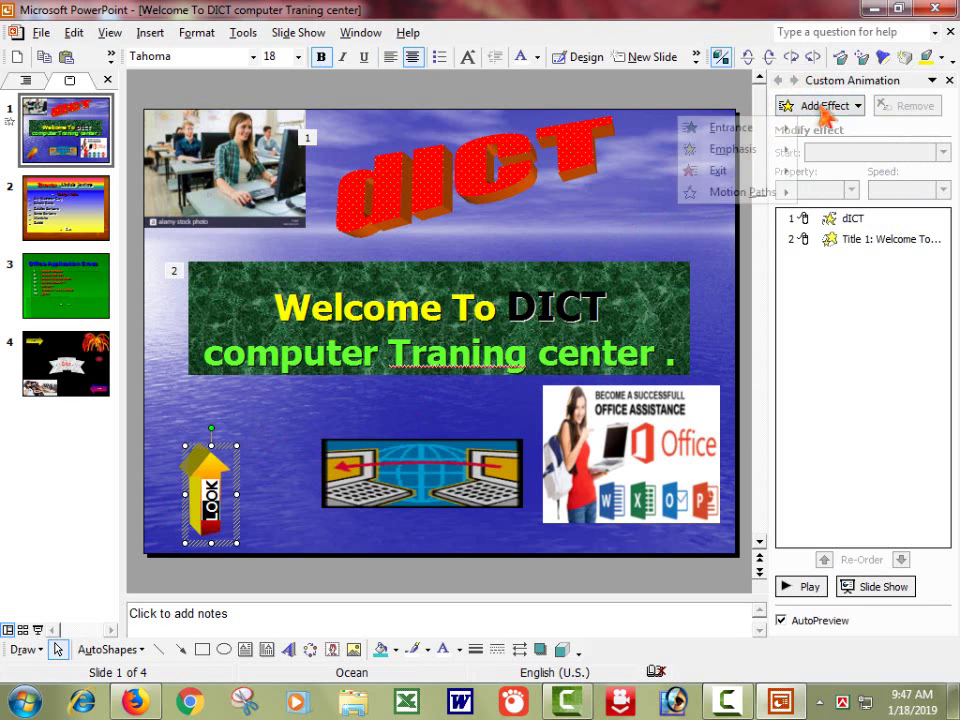
mouse_move(733, 199)
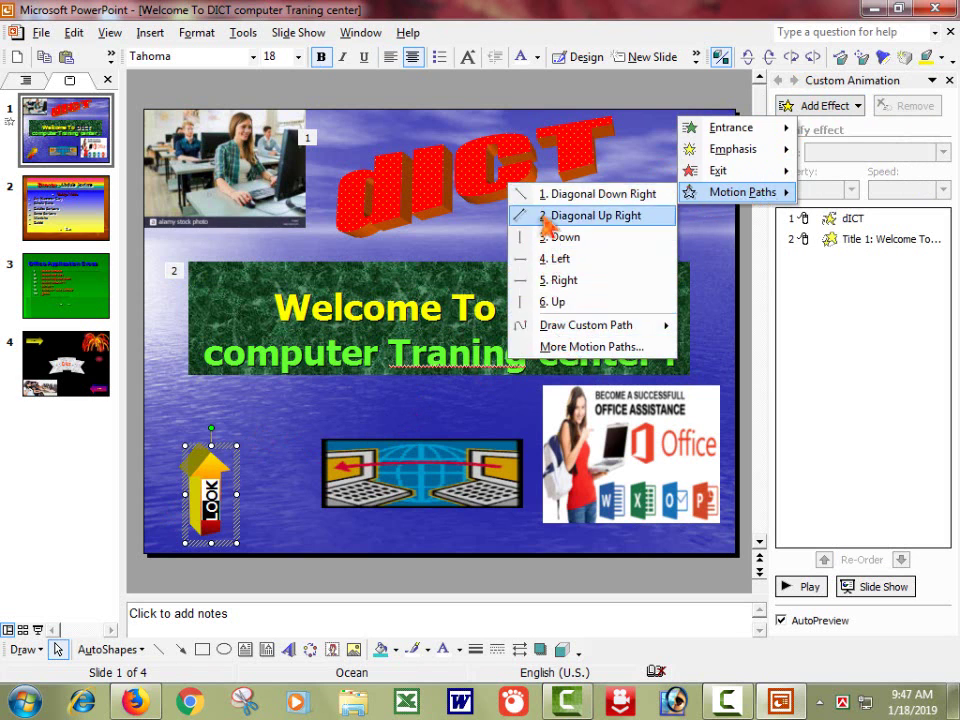
click(540, 304)
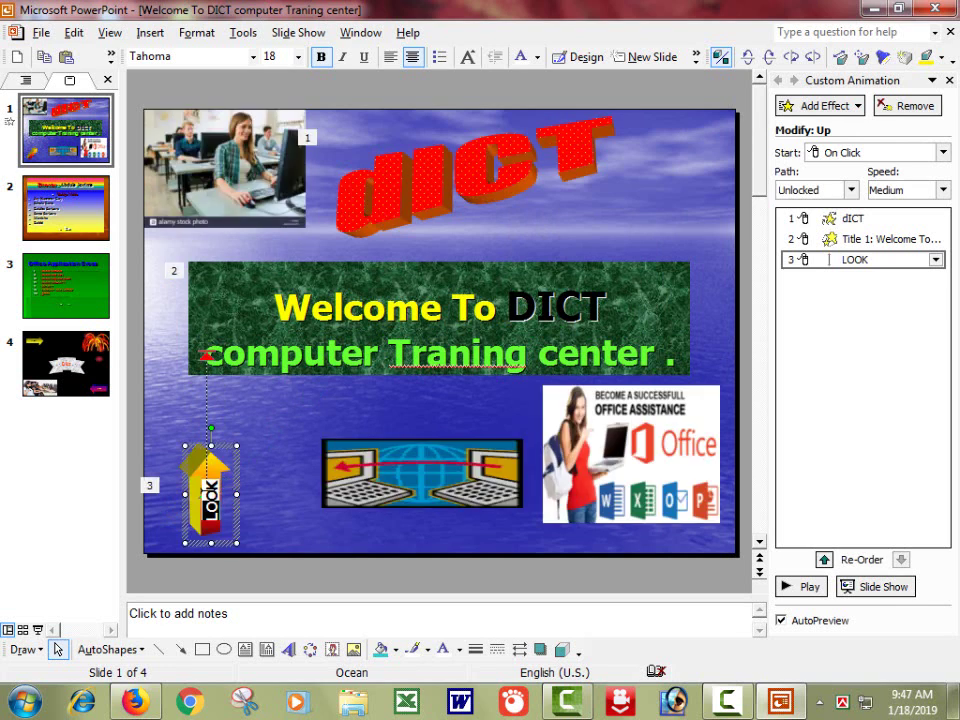
Step: Add a Left motion path to the LOOK arrow shape itself and dismiss the Office Assistant message
drag(211, 428, 257, 446)
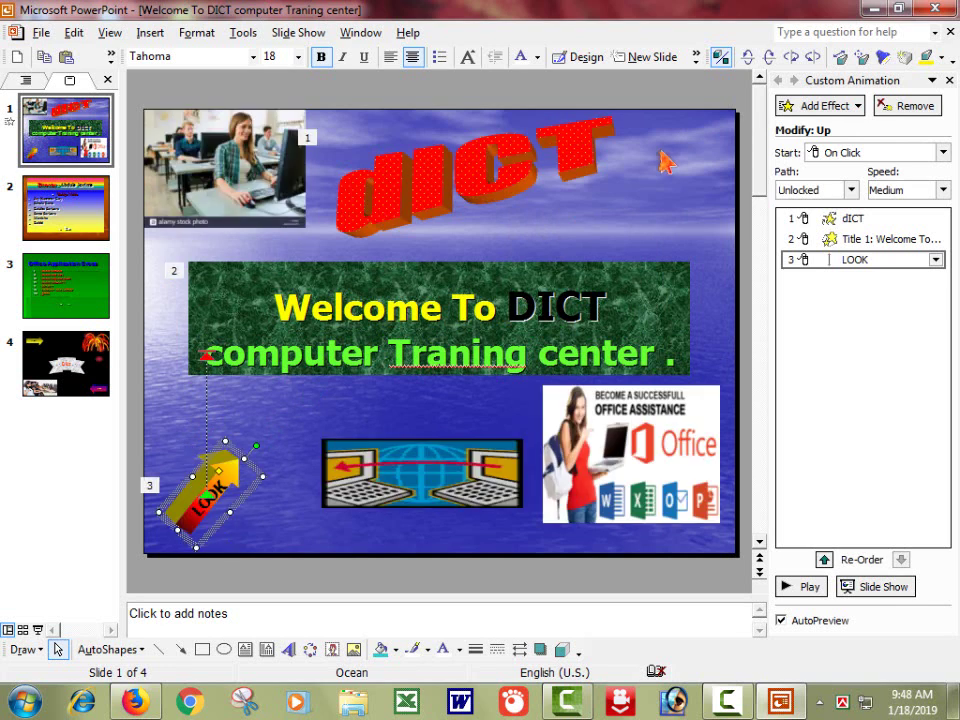
click(489, 395)
click(820, 106)
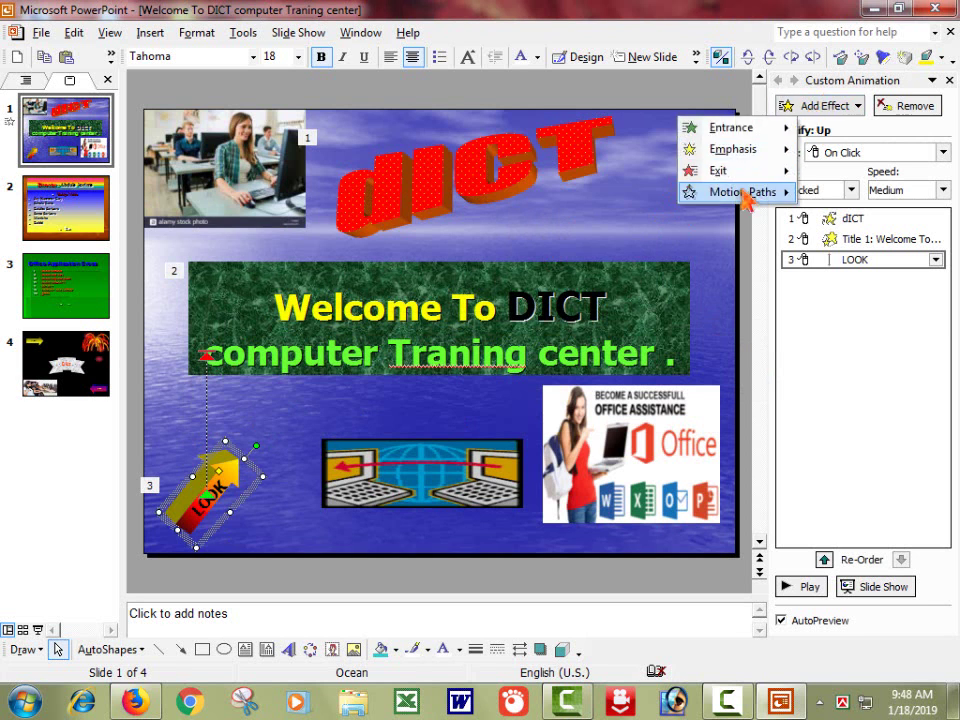
mouse_move(686, 194)
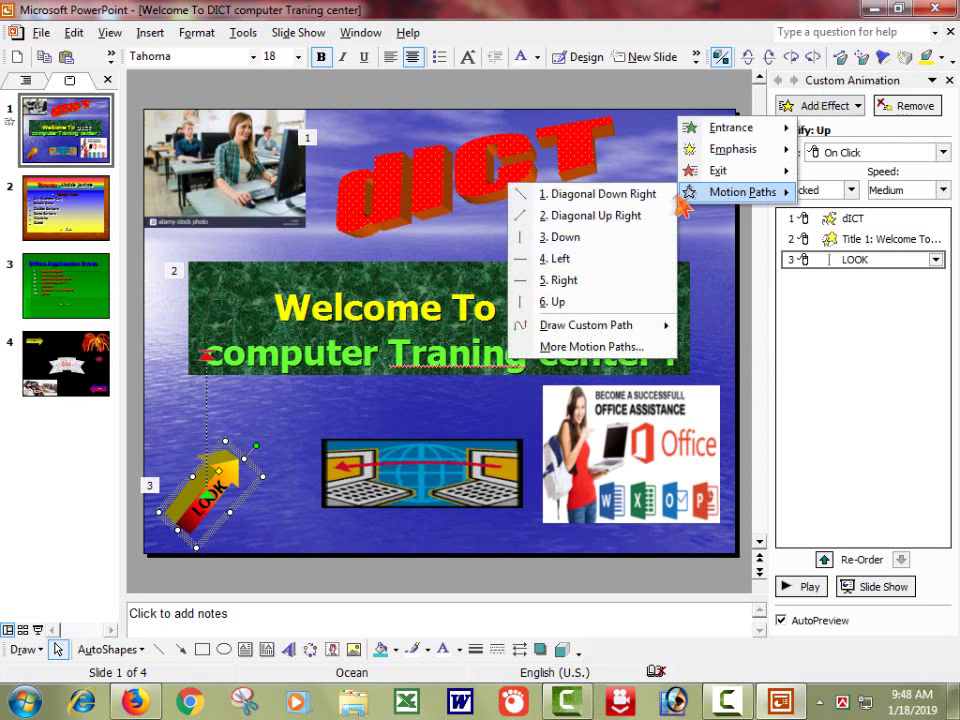
click(545, 257)
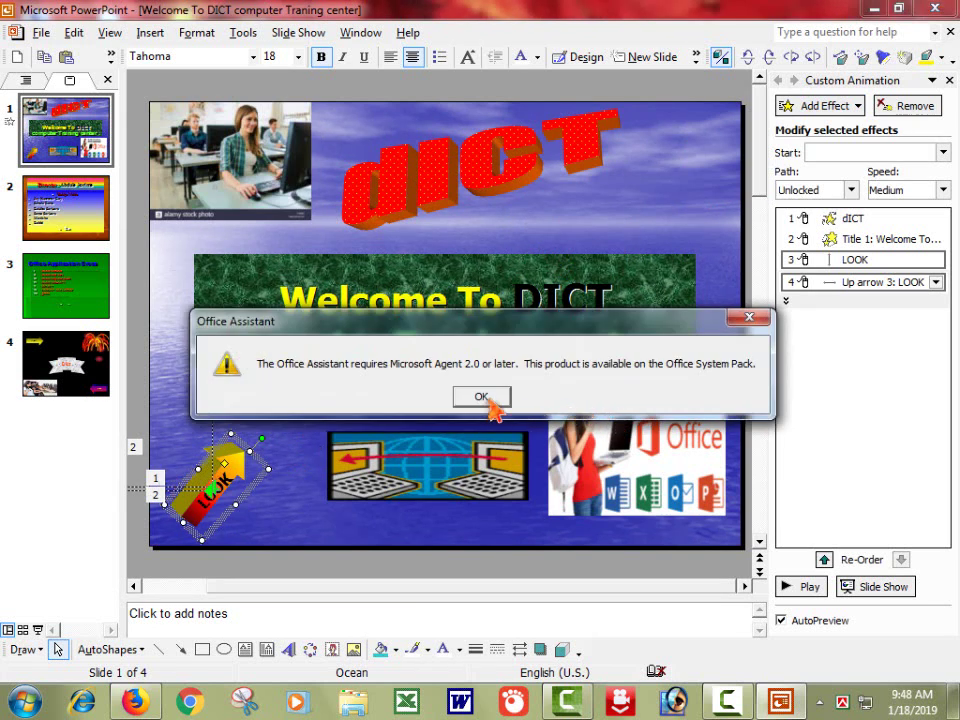
click(490, 398)
Step: Add an Up motion path to the Office Assistance picture and dismiss the Office Assistant message
click(436, 453)
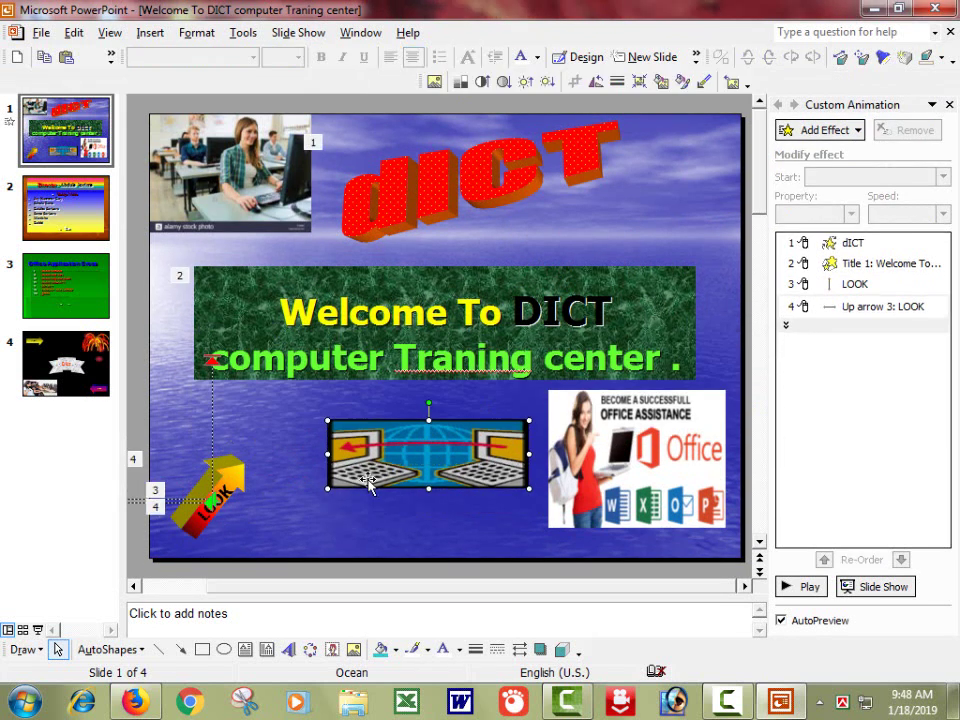
click(658, 457)
click(823, 131)
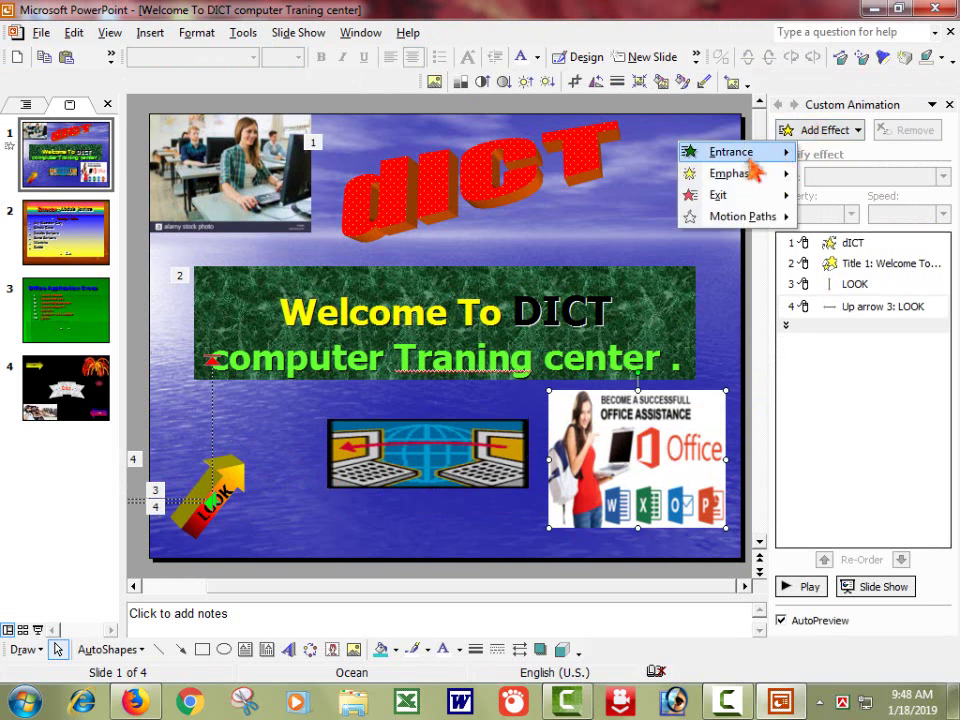
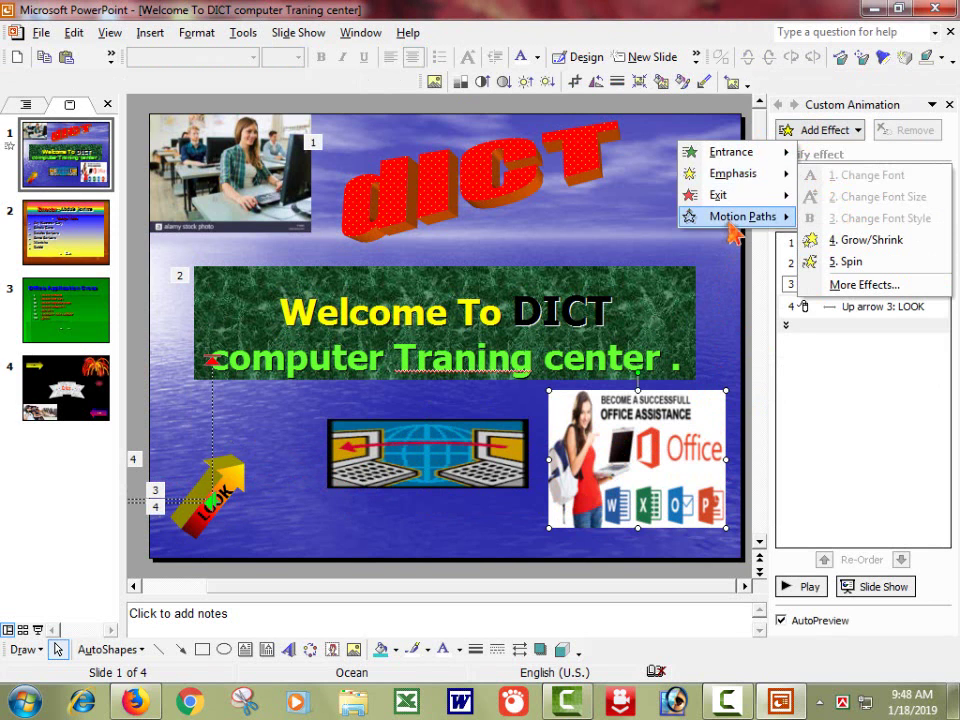
mouse_move(735, 230)
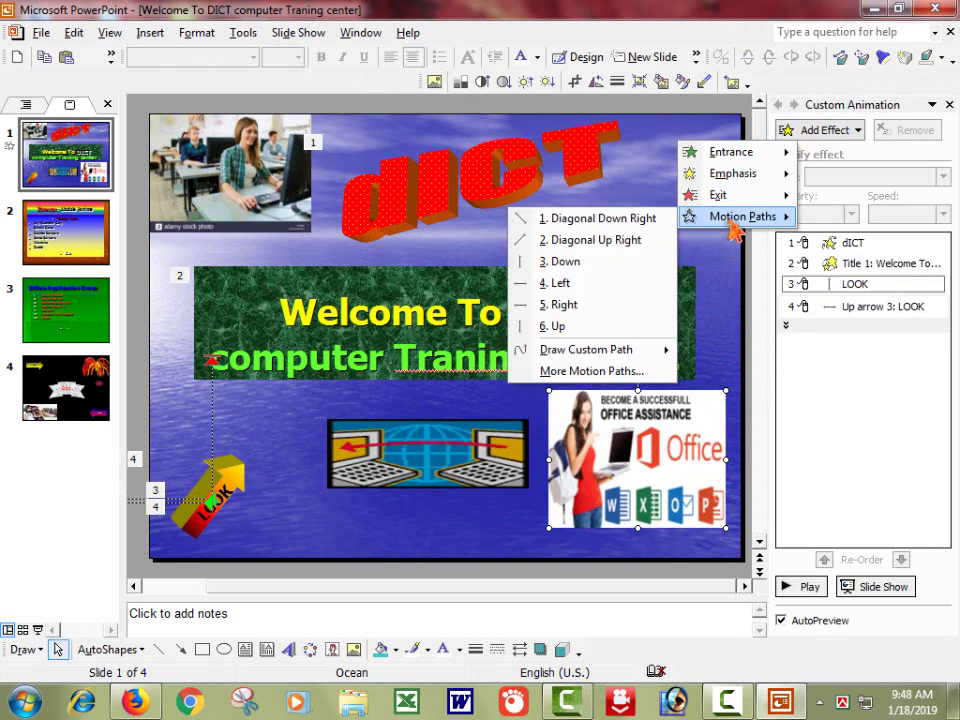
click(558, 334)
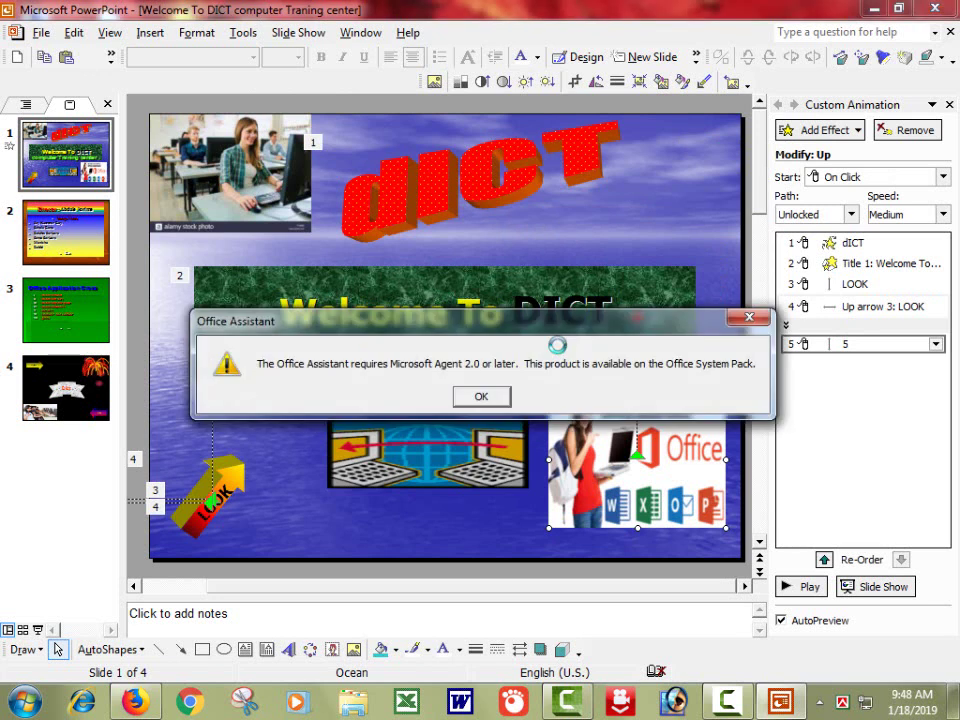
click(477, 400)
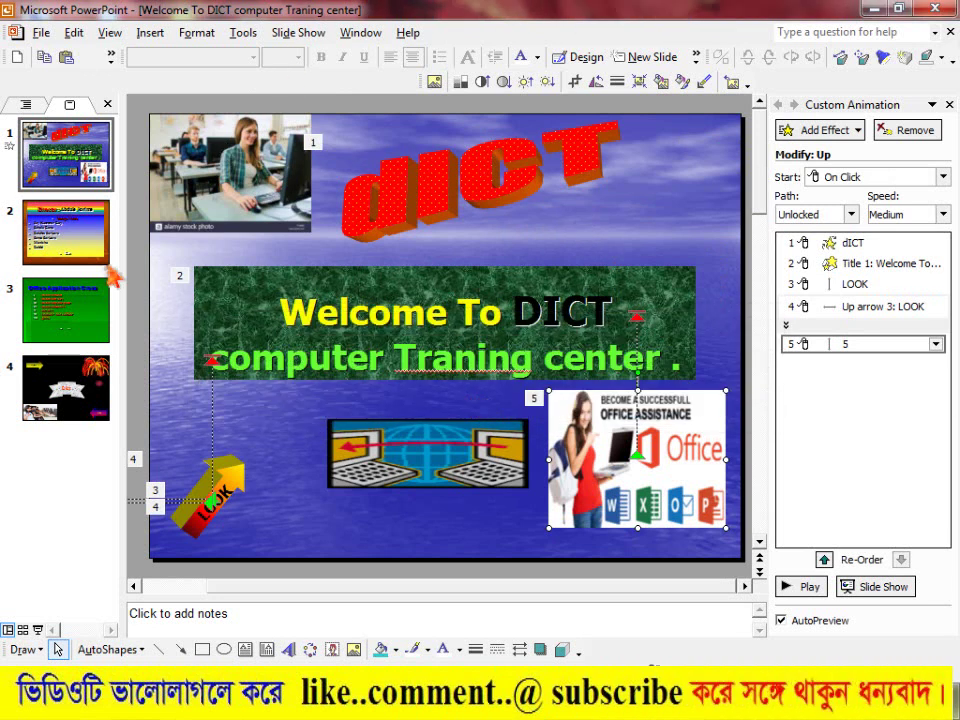
Step: Try the Change Font Color and Bold Flash emphasis effects on the Director title of slide 2, then cancel the effect selection
click(70, 245)
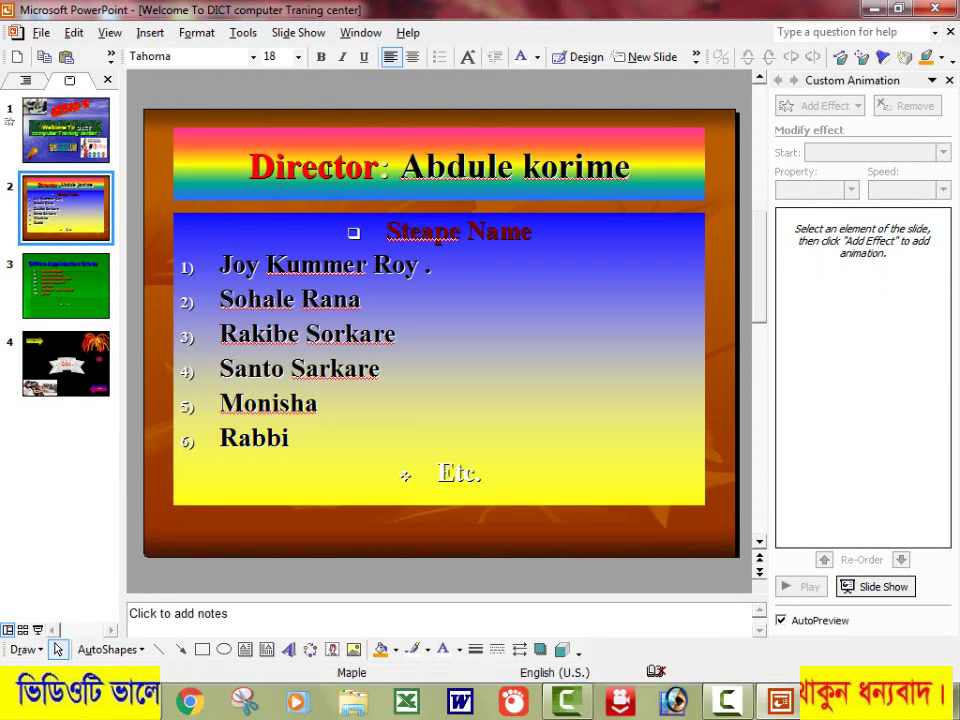
click(515, 166)
click(850, 105)
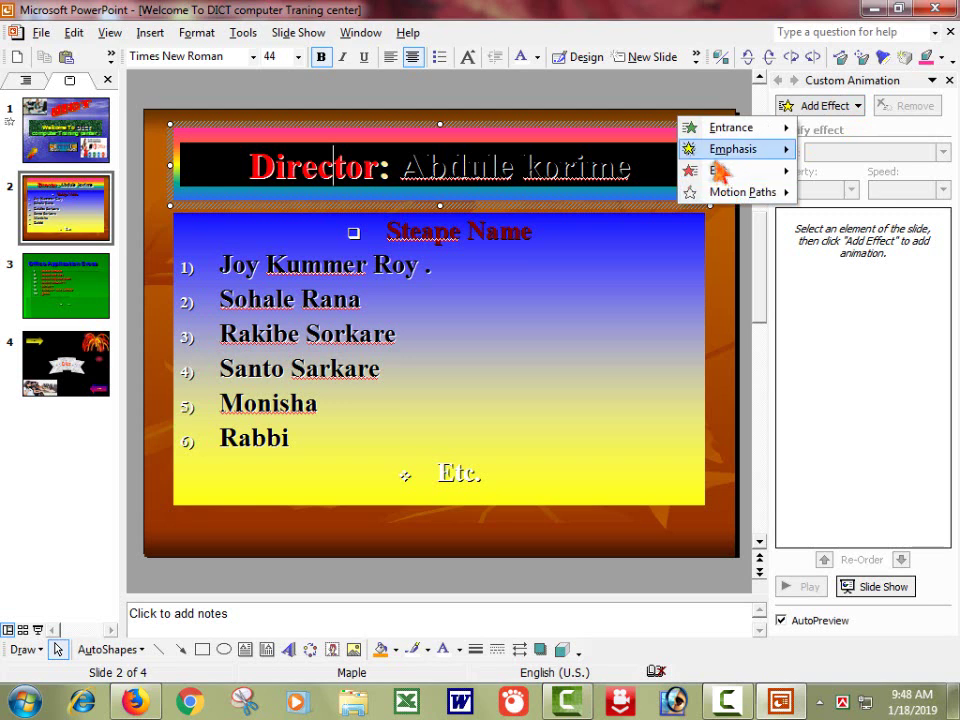
mouse_move(760, 152)
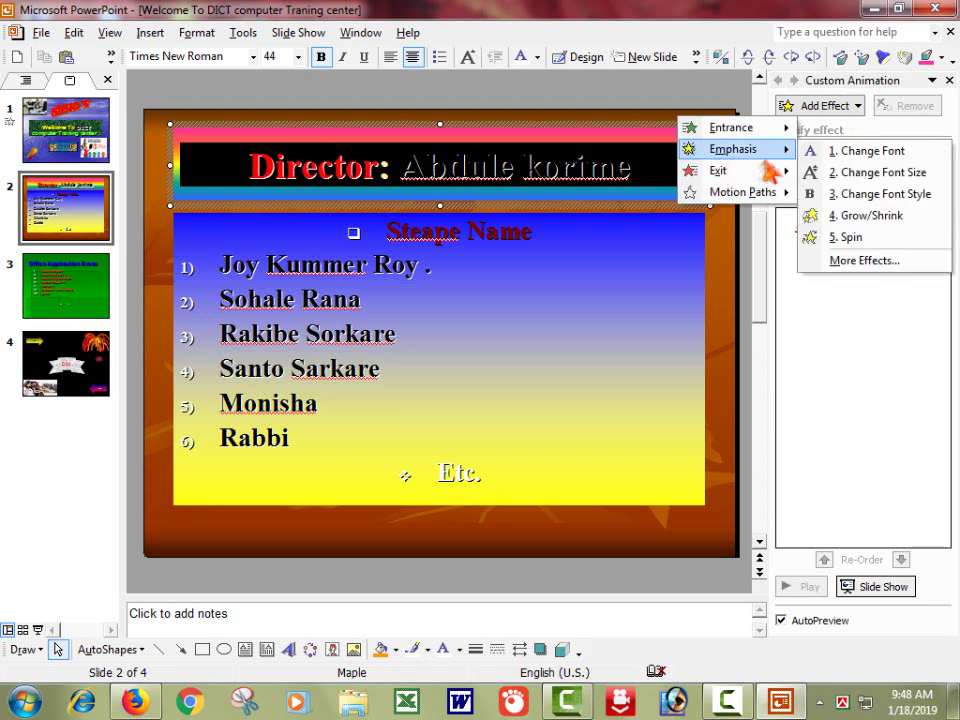
click(852, 262)
click(405, 218)
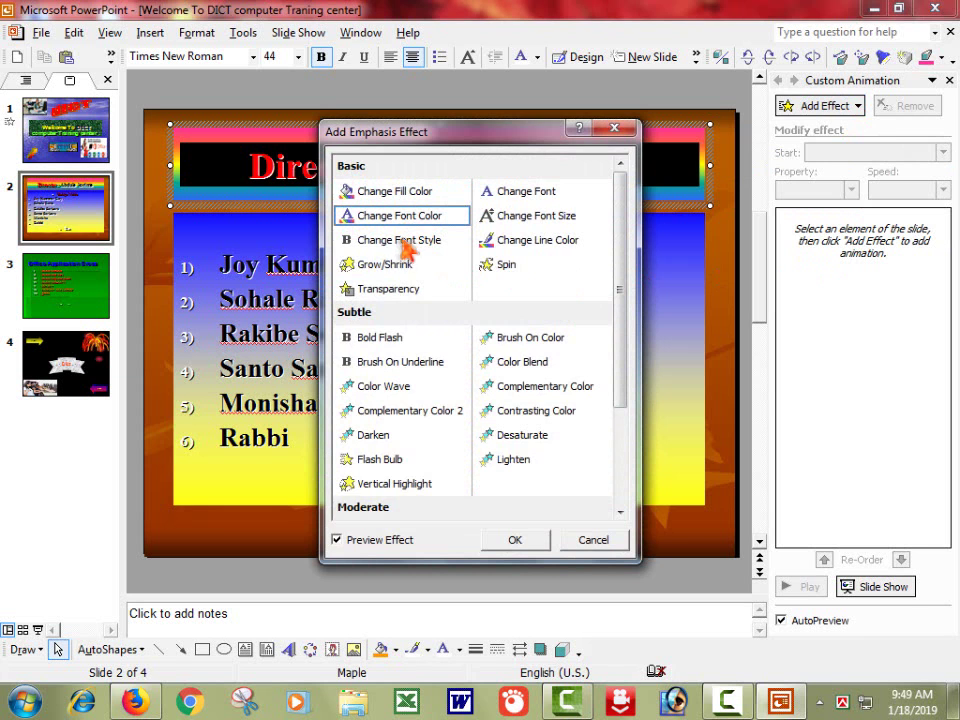
click(378, 340)
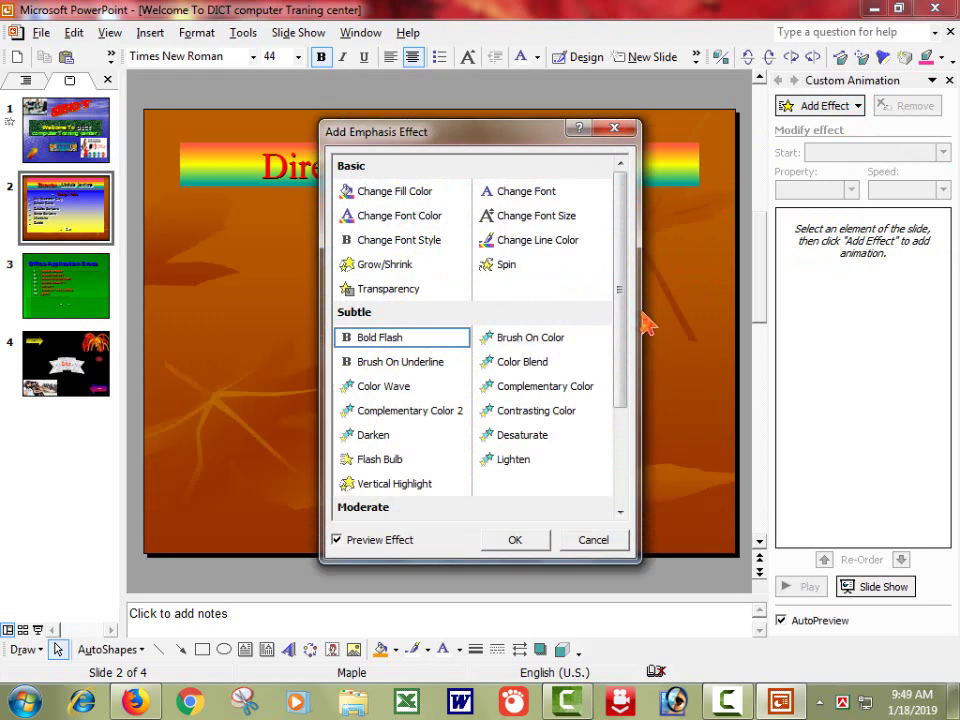
click(578, 128)
click(484, 396)
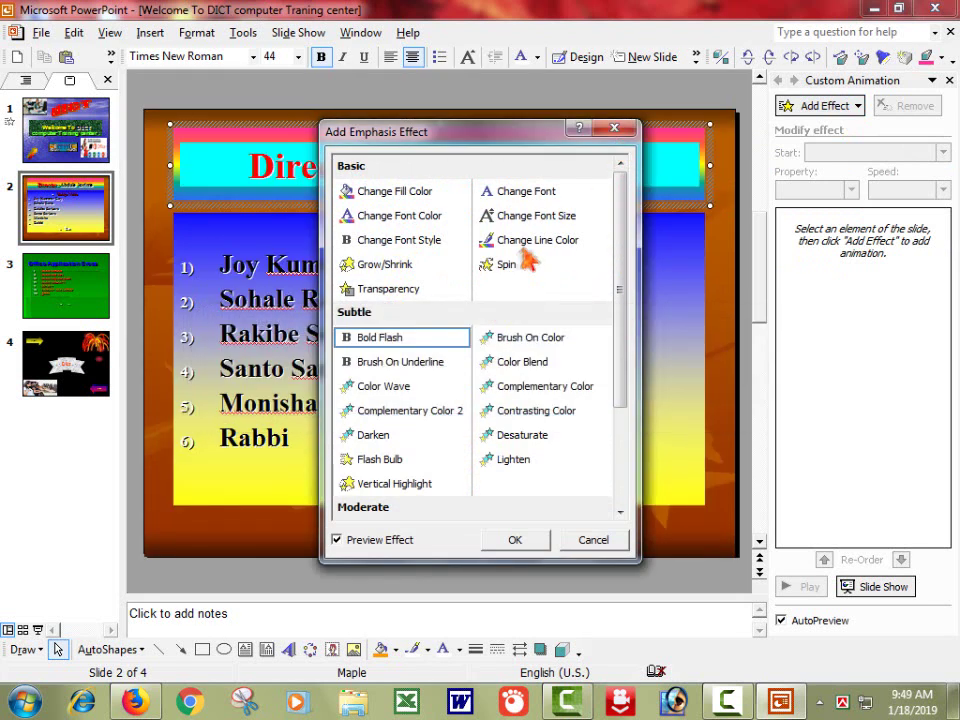
key(Escape)
Step: Add a Right motion path to the six numbered staff names on slide 2 and dismiss the Office Assistant message
click(307, 275)
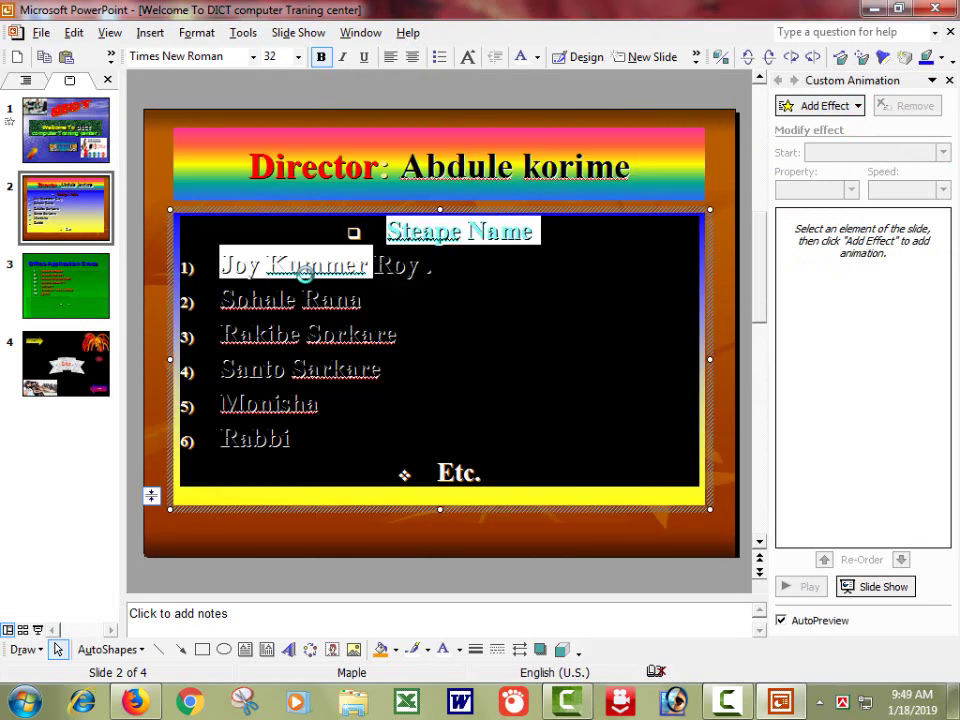
click(368, 299)
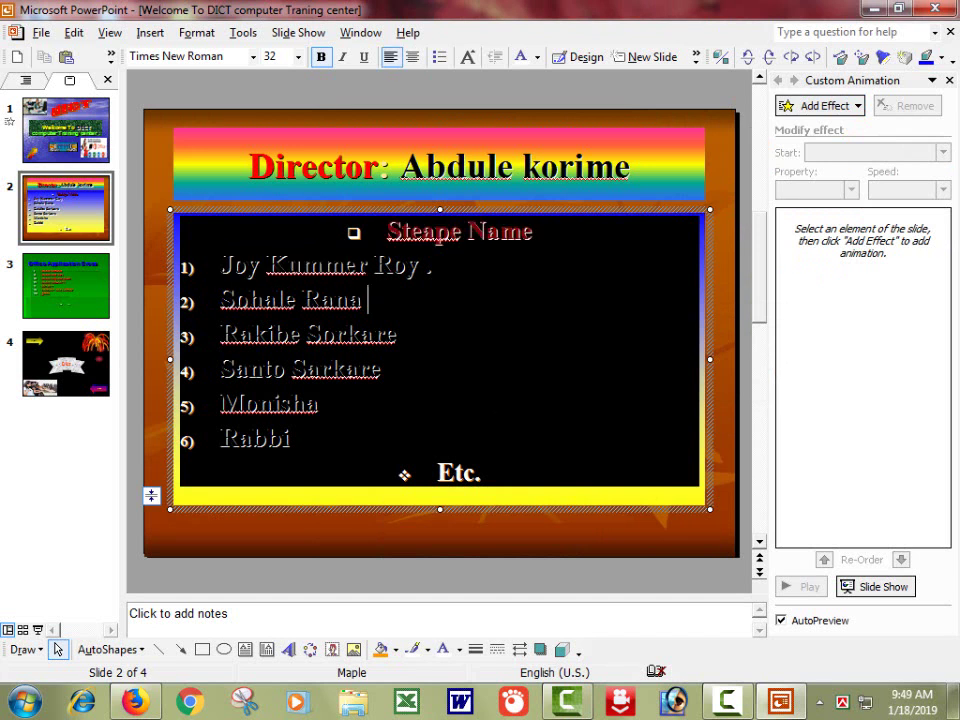
click(745, 292)
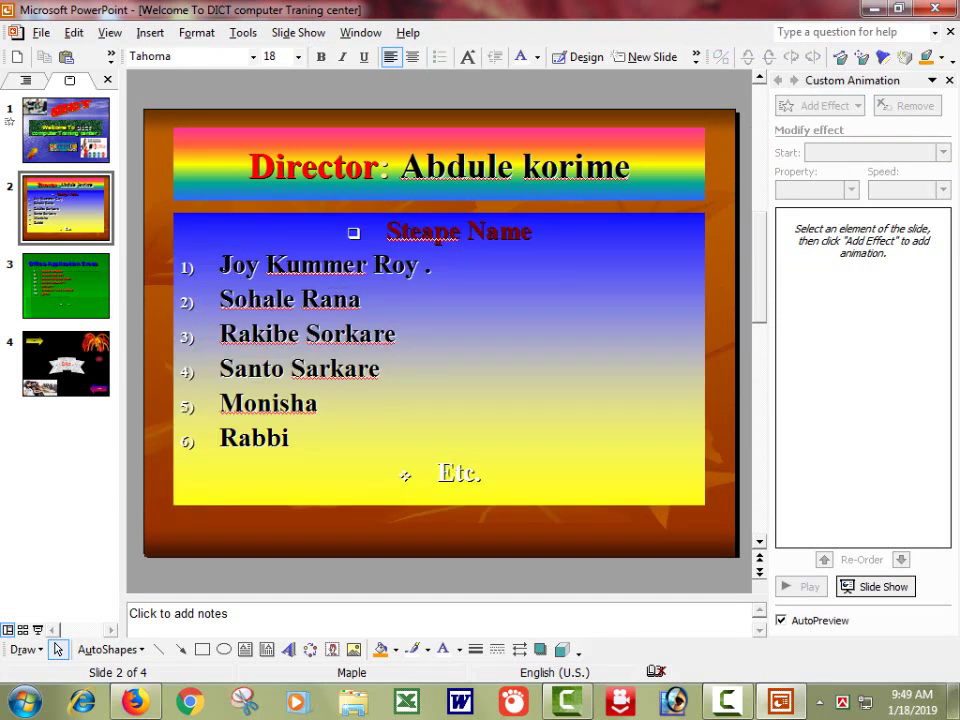
click(405, 475)
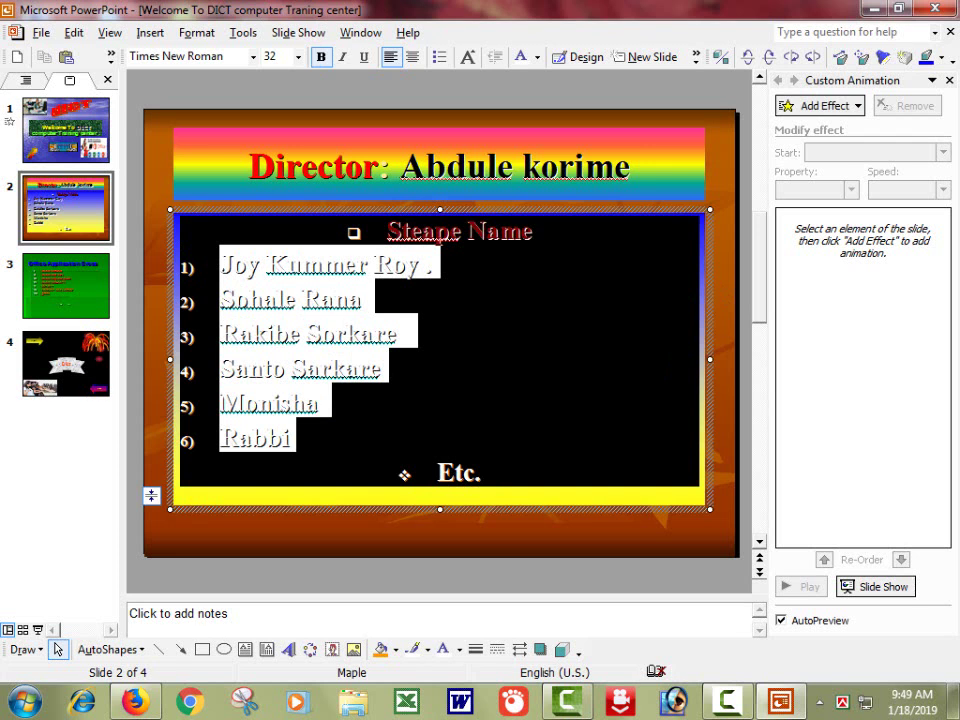
click(812, 104)
mouse_move(690, 193)
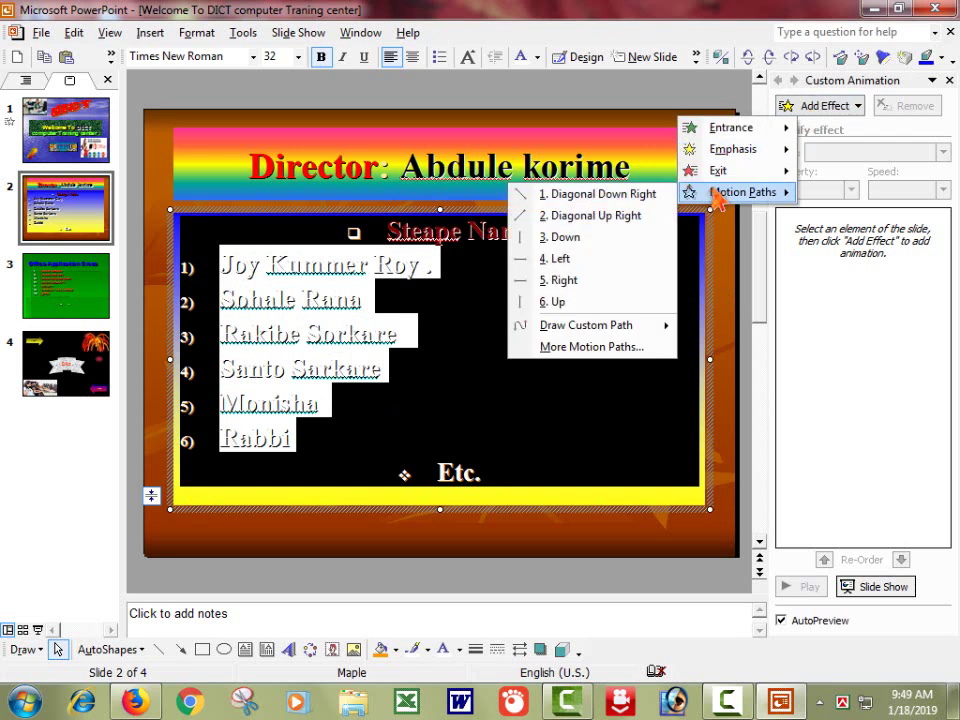
click(584, 285)
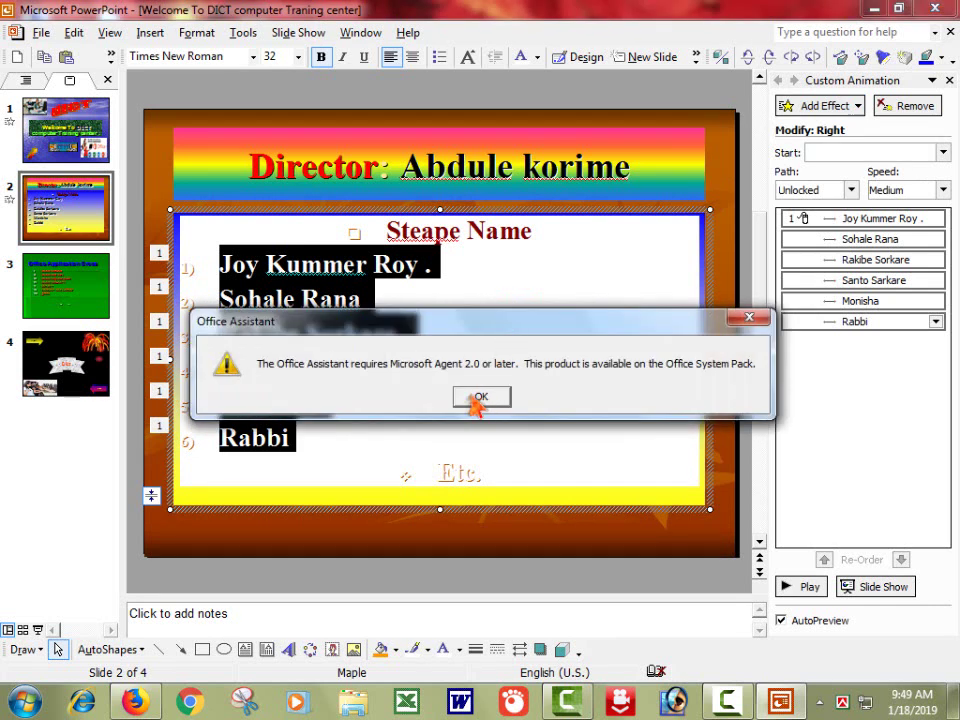
click(477, 398)
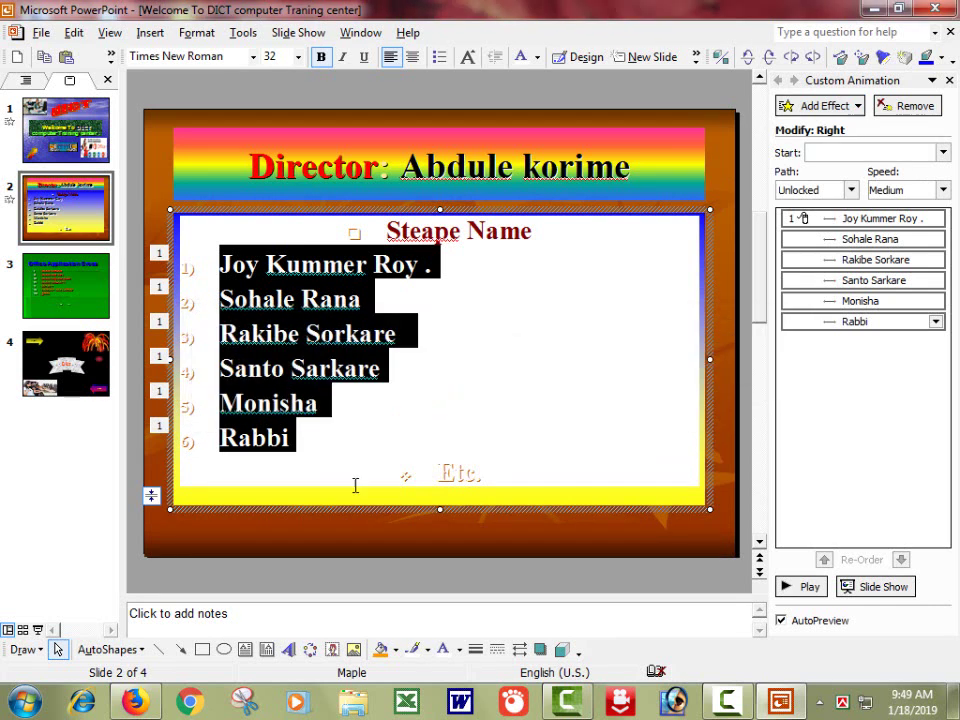
click(300, 538)
click(311, 390)
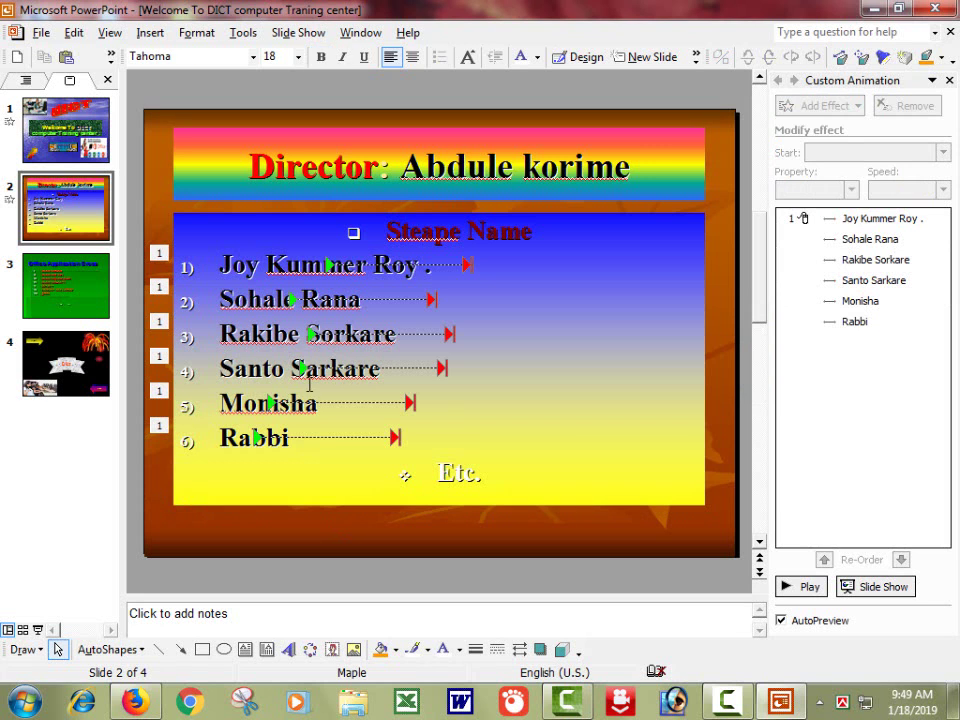
Step: Apply the Change Font Size emphasis effect to the "Office Application Crocs" title on slide 3 and dismiss the Office Assistant message
key(Page_Down)
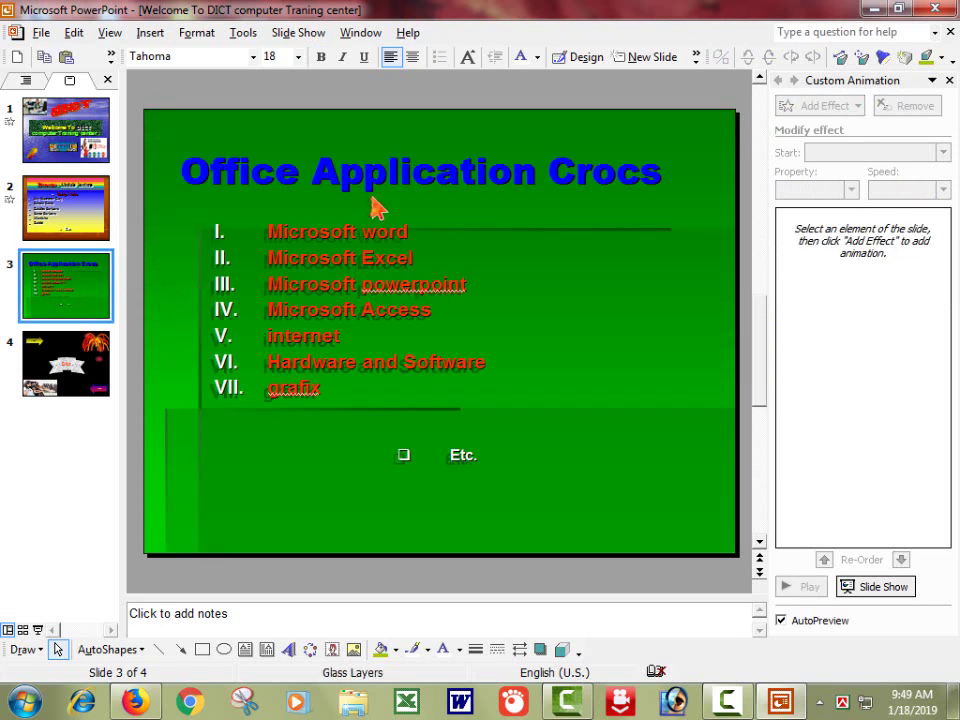
click(363, 171)
click(836, 106)
mouse_move(757, 152)
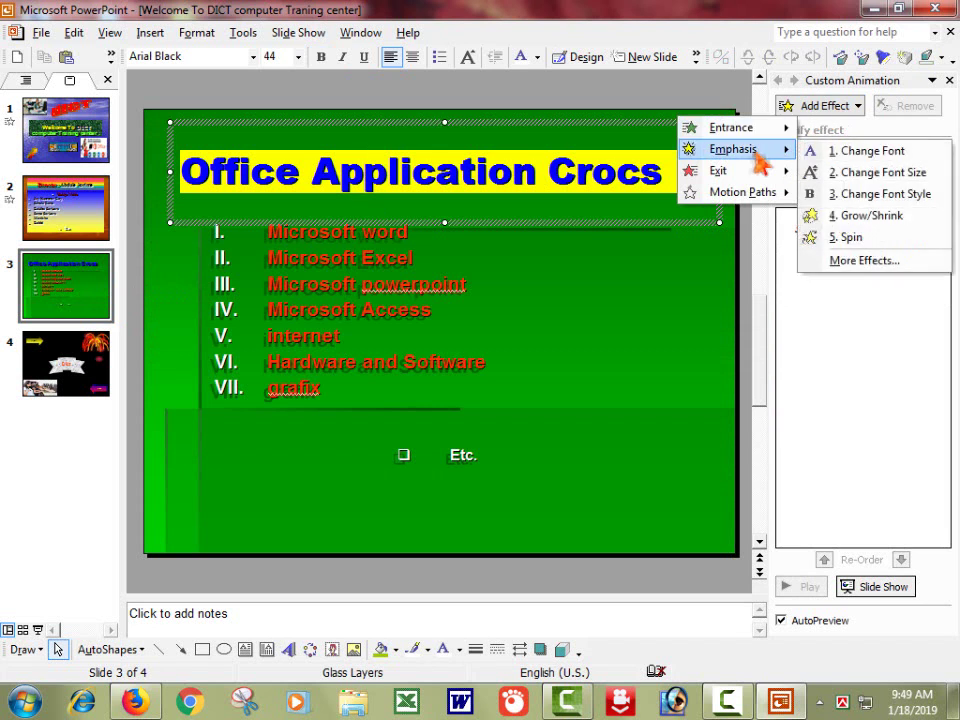
click(846, 176)
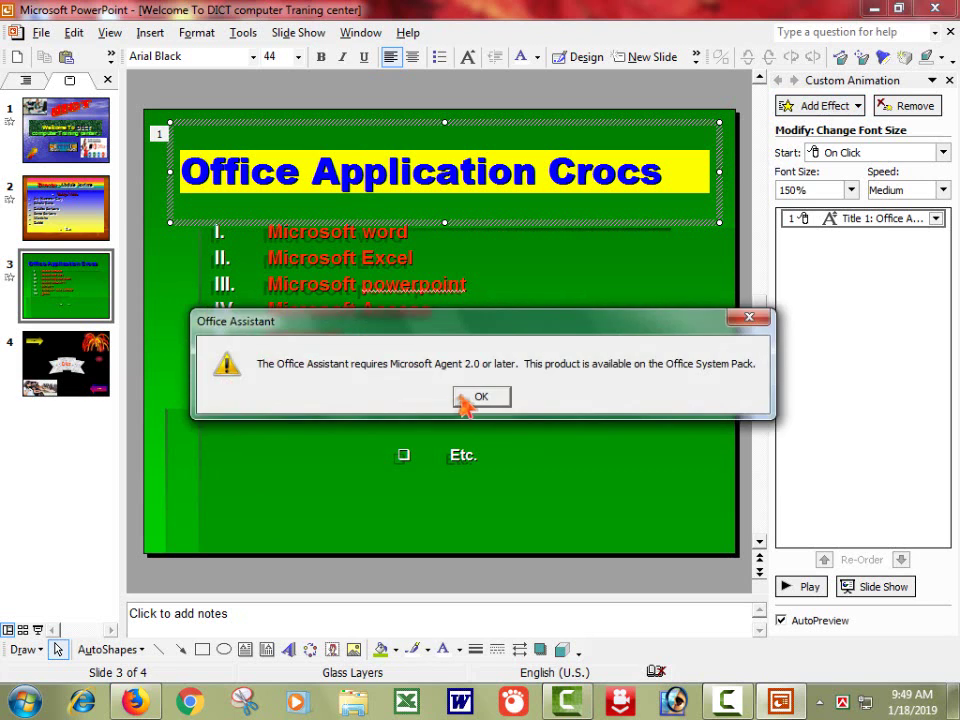
click(480, 397)
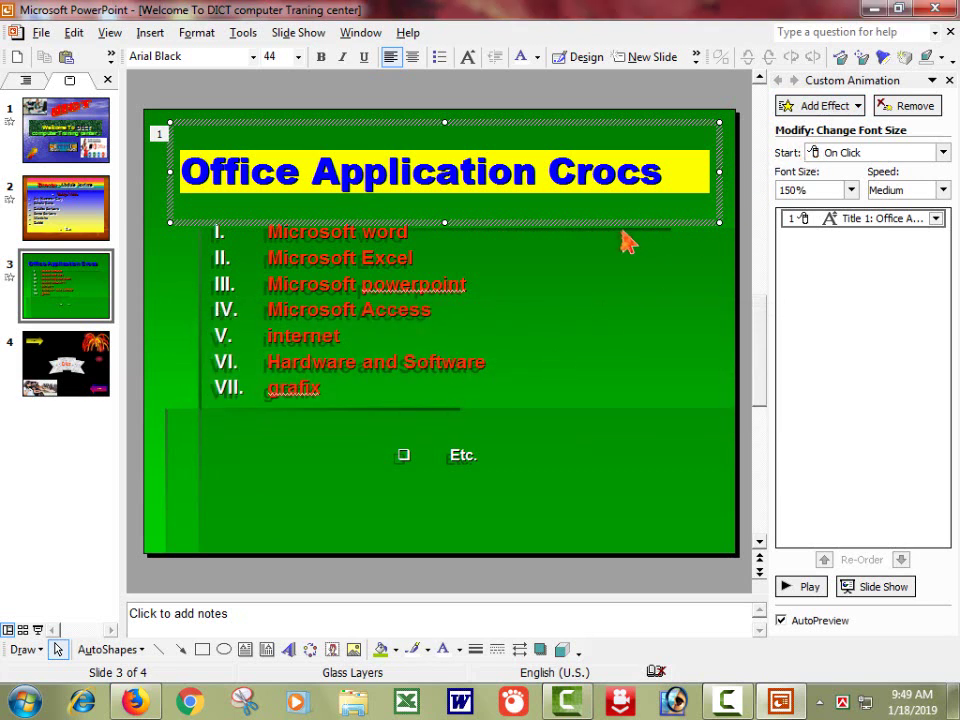
Step: Add a Right motion path to the seven numbered course items on slide 3, from Microsoft word to grafix
click(358, 281)
key(ctrl+shift+Home)
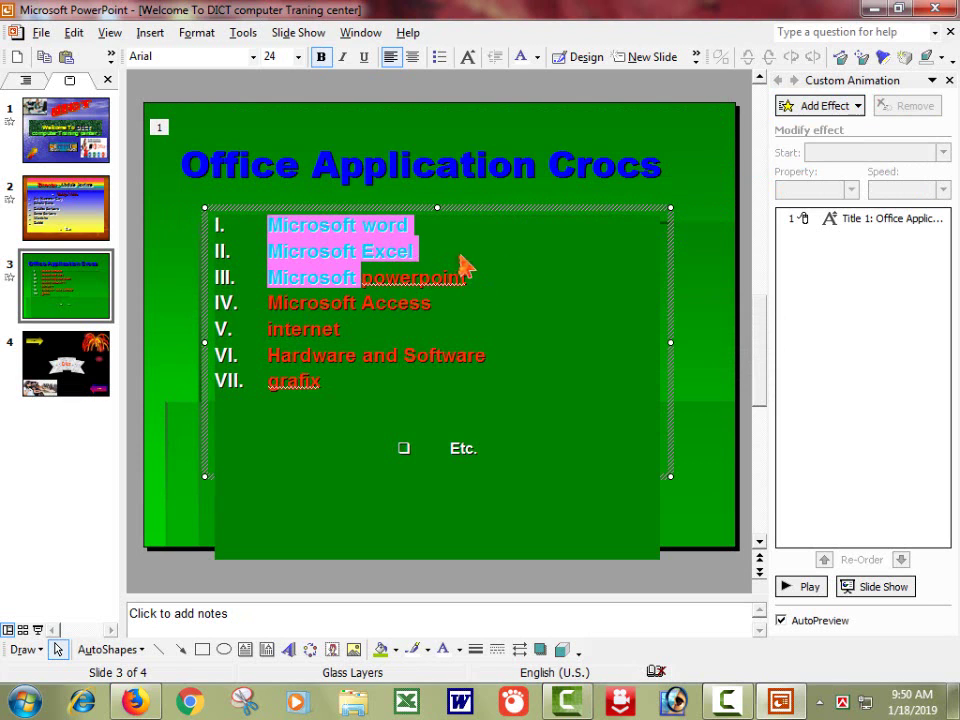
click(489, 256)
drag(268, 226, 322, 382)
click(840, 112)
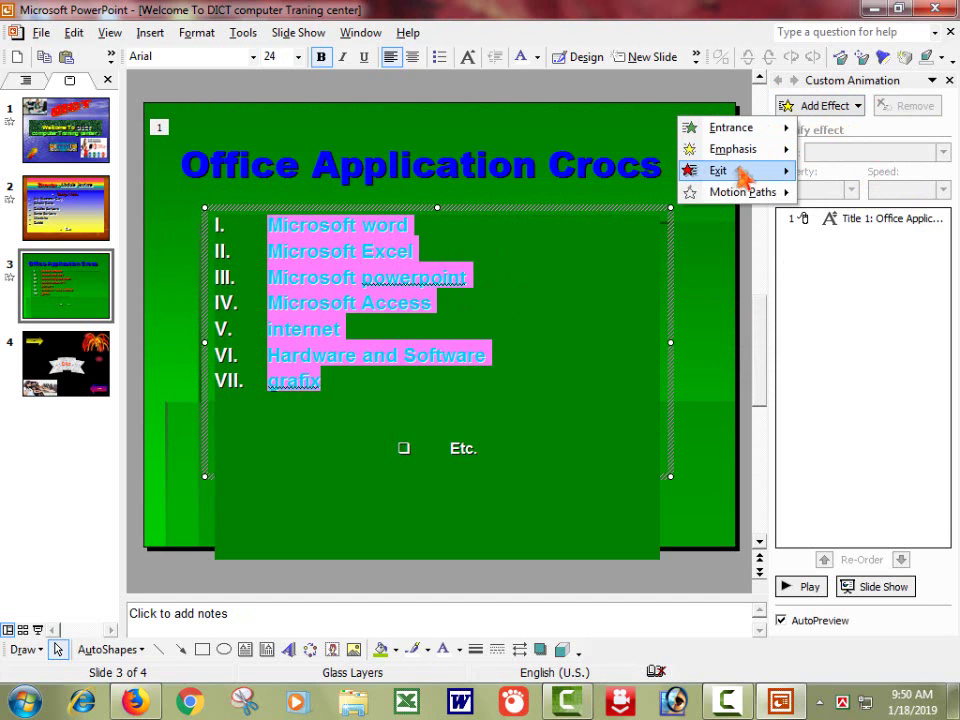
mouse_move(697, 201)
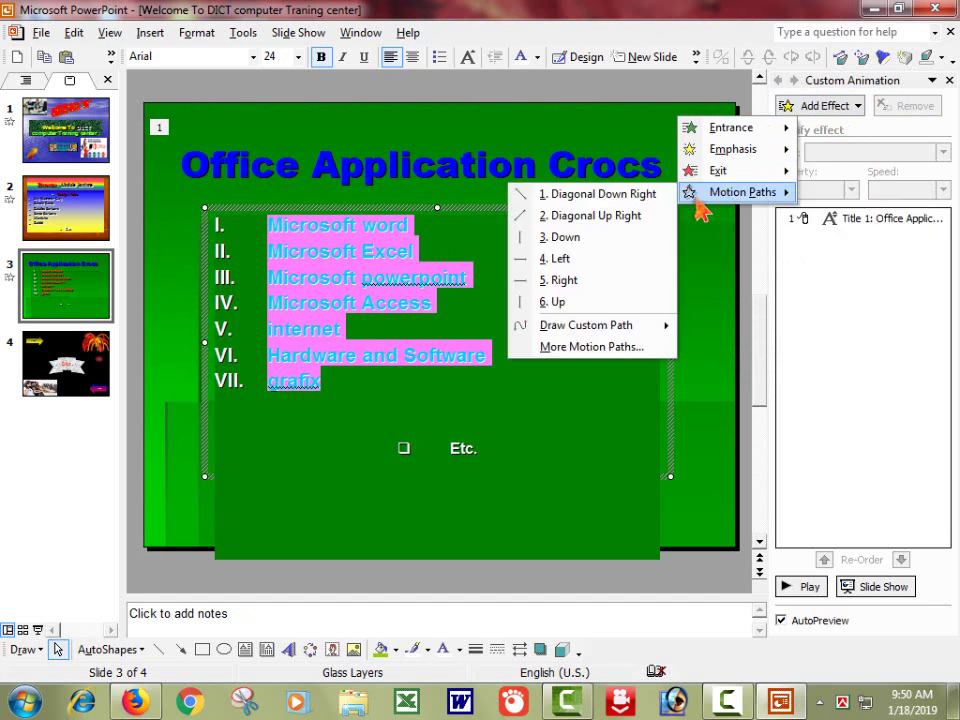
click(557, 280)
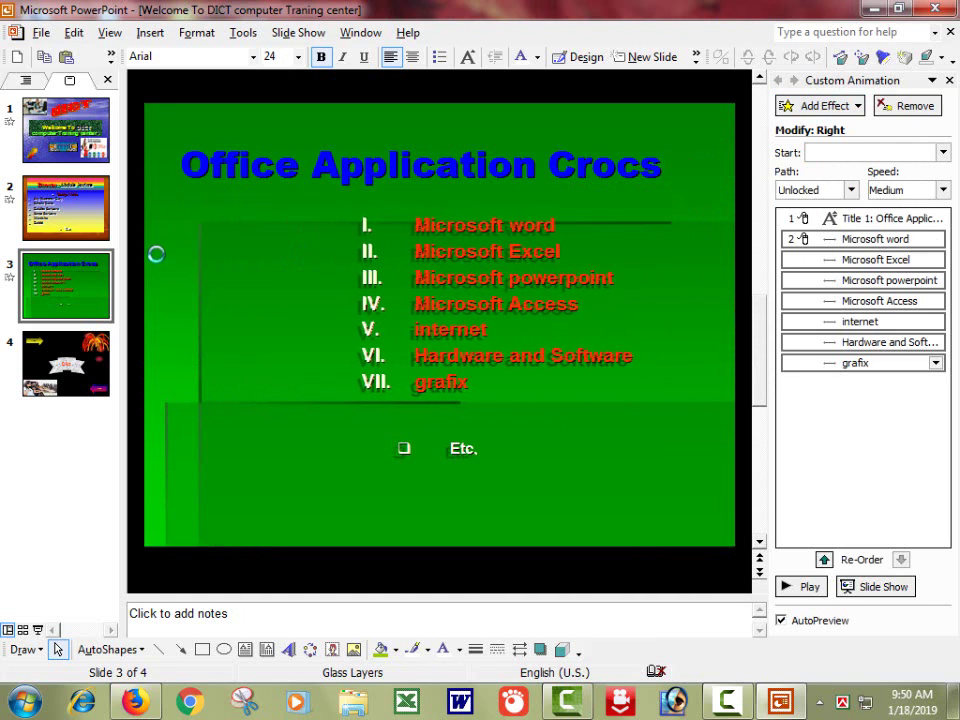
click(748, 253)
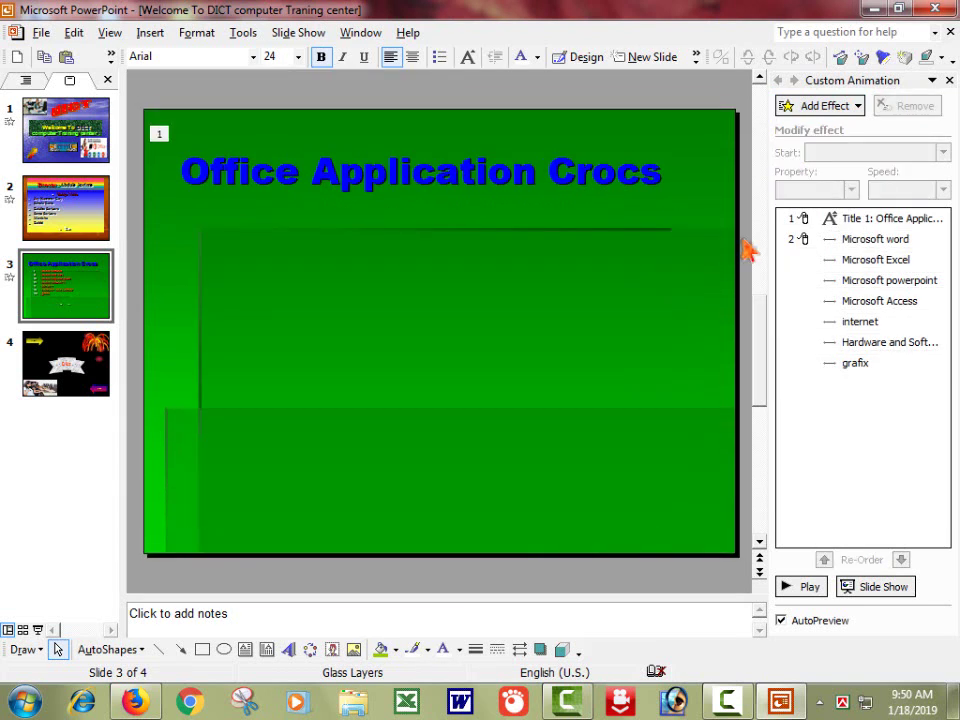
Step: Dismiss the Office Assistant message on slide 4 and add a Right motion path to the Open arrow
click(60, 360)
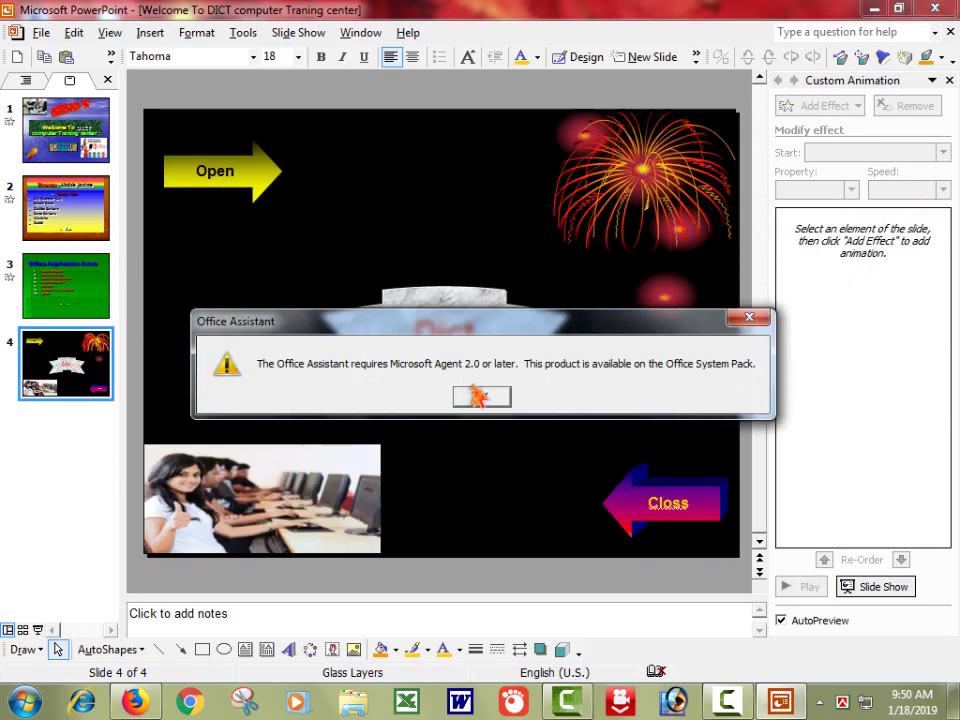
click(481, 396)
double_click(206, 170)
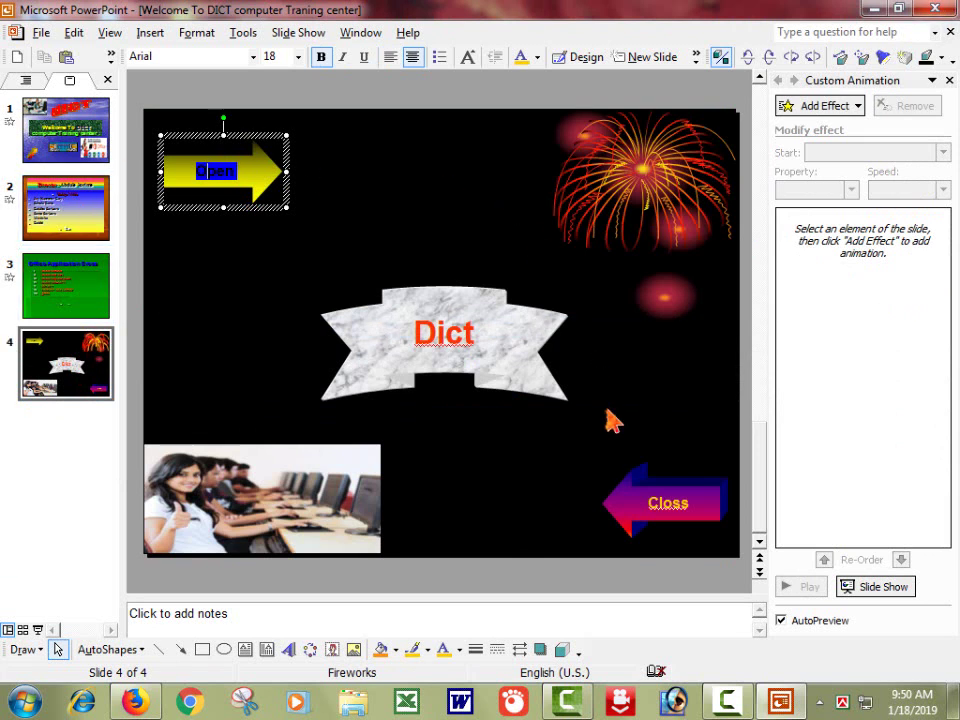
click(820, 108)
mouse_move(700, 192)
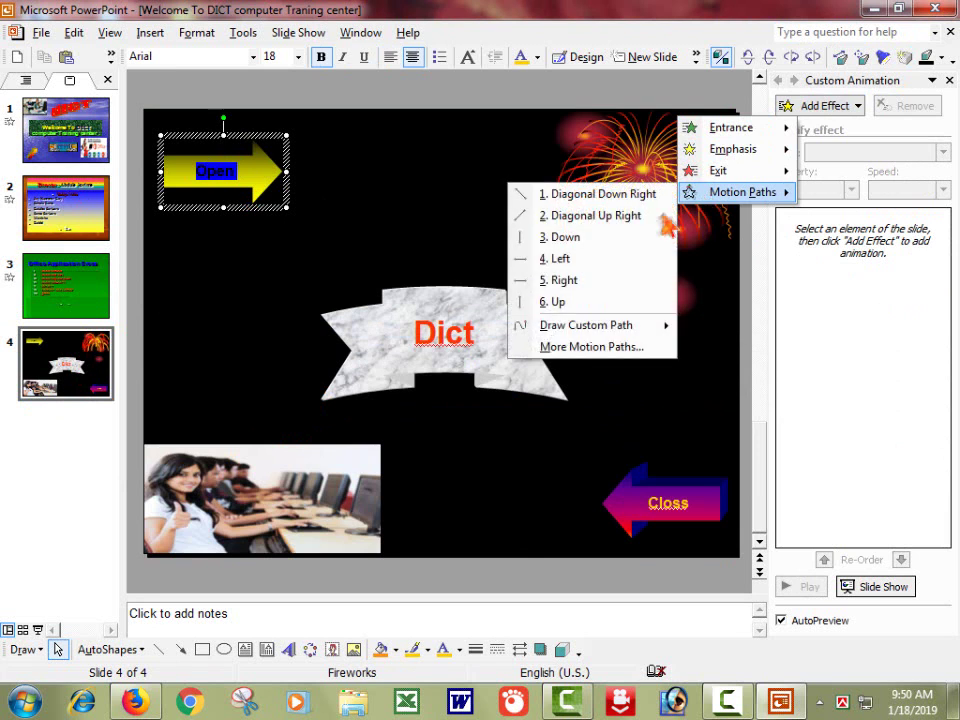
click(560, 281)
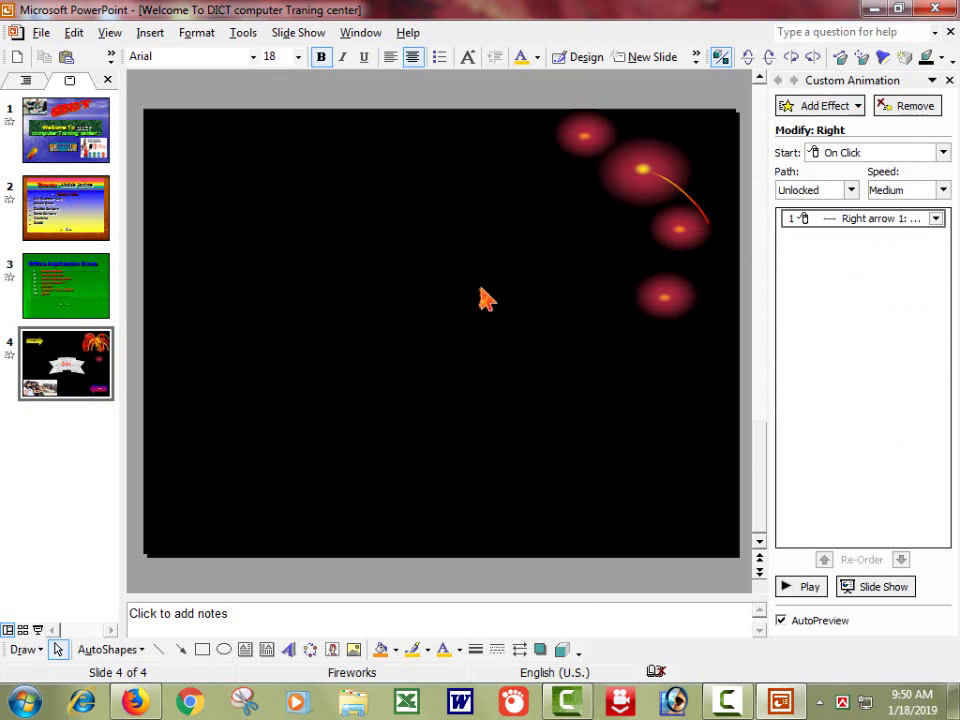
double_click(427, 321)
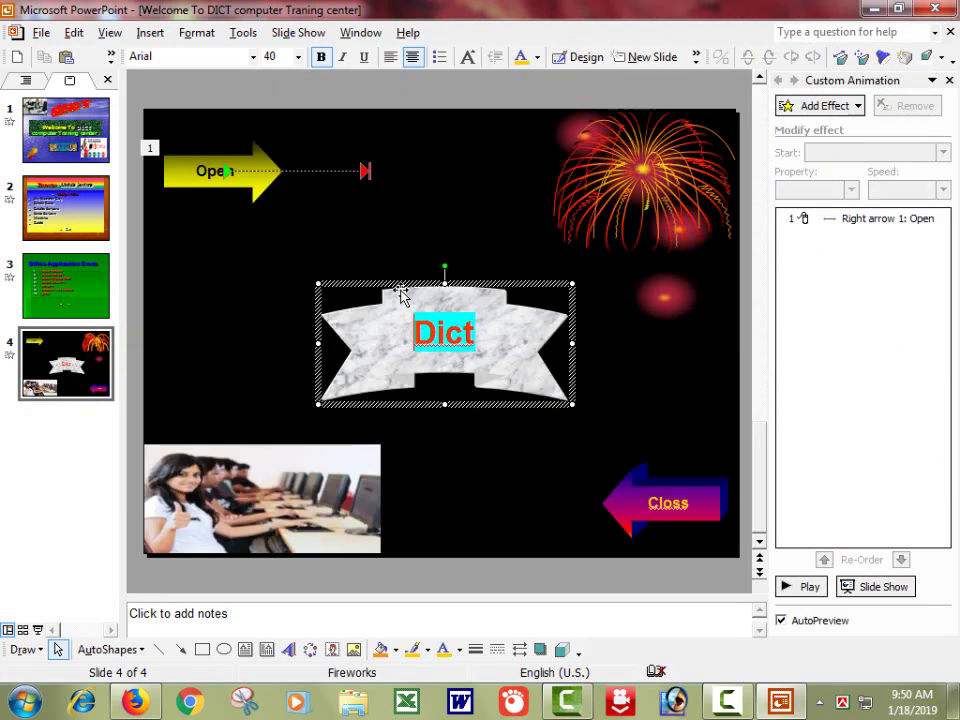
click(812, 106)
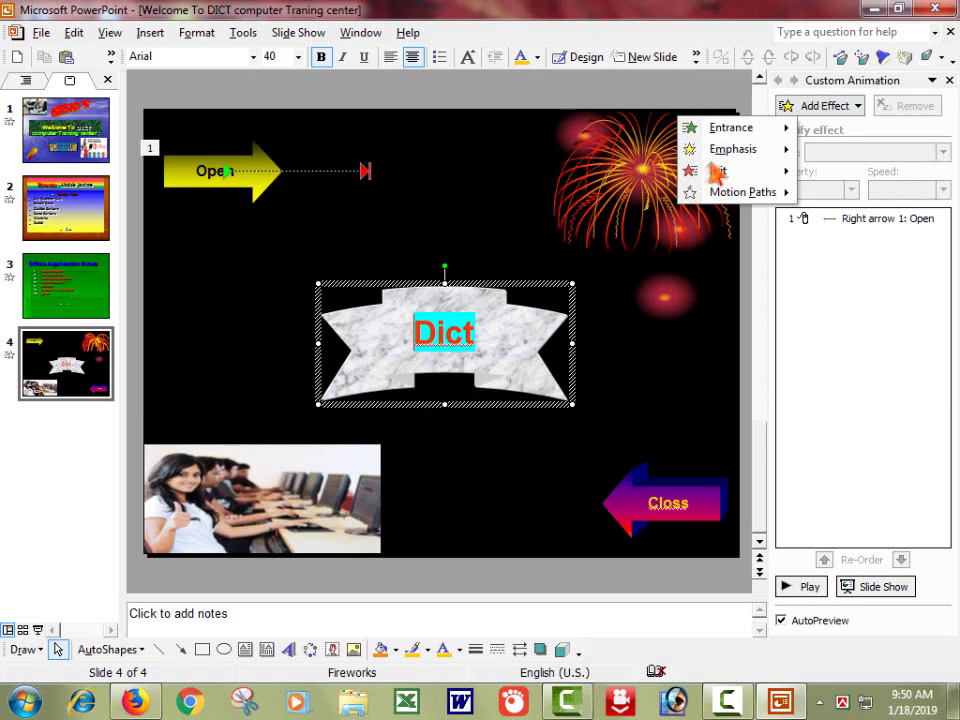
mouse_move(717, 174)
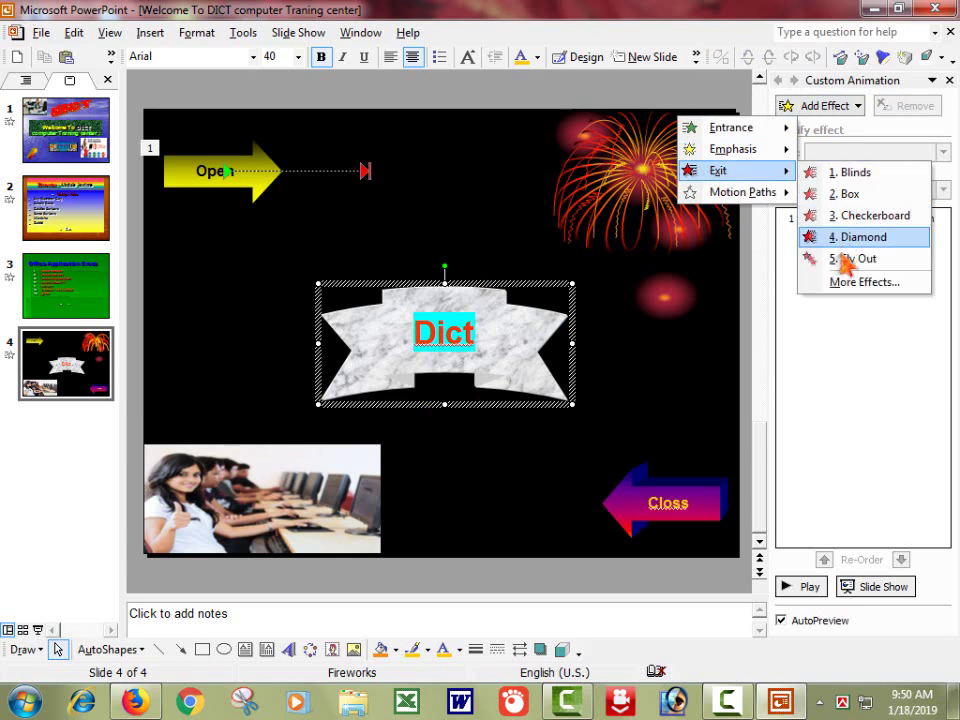
click(840, 283)
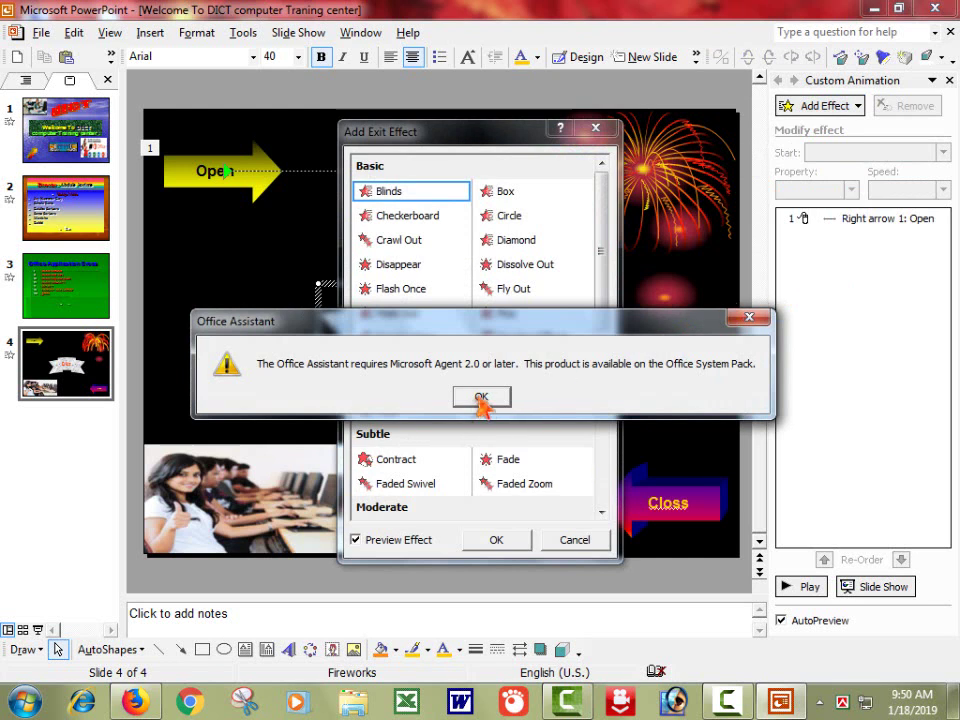
click(481, 397)
click(595, 129)
Step: Draw a custom Curve motion path for the Dict ribbon on slide 4, spiralling around the slide and inward to the ribbon's centre
click(830, 113)
mouse_move(785, 192)
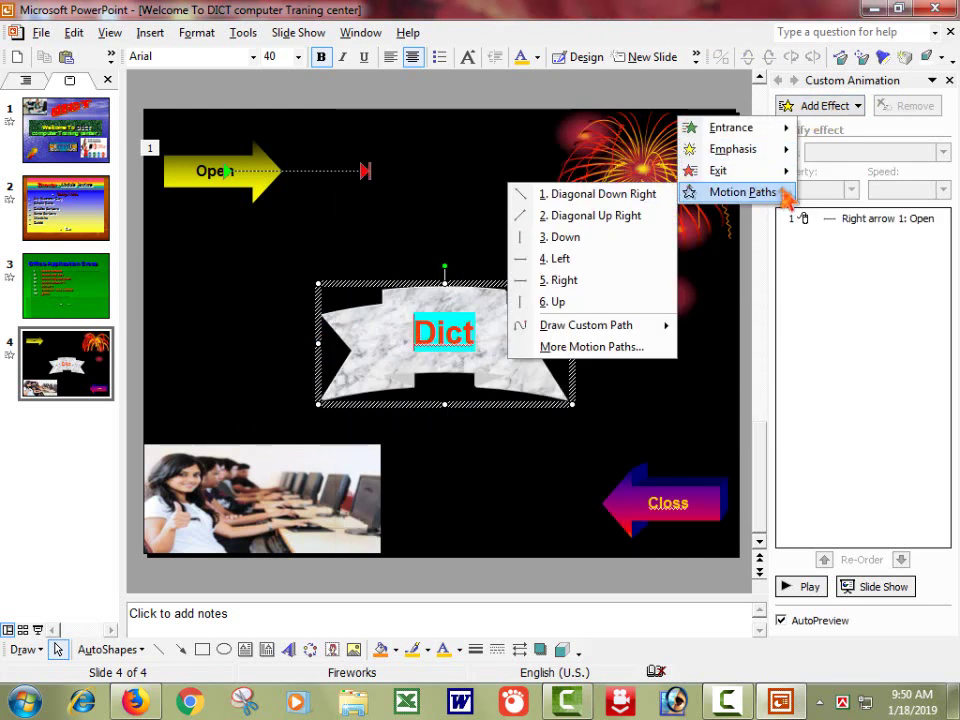
mouse_move(560, 338)
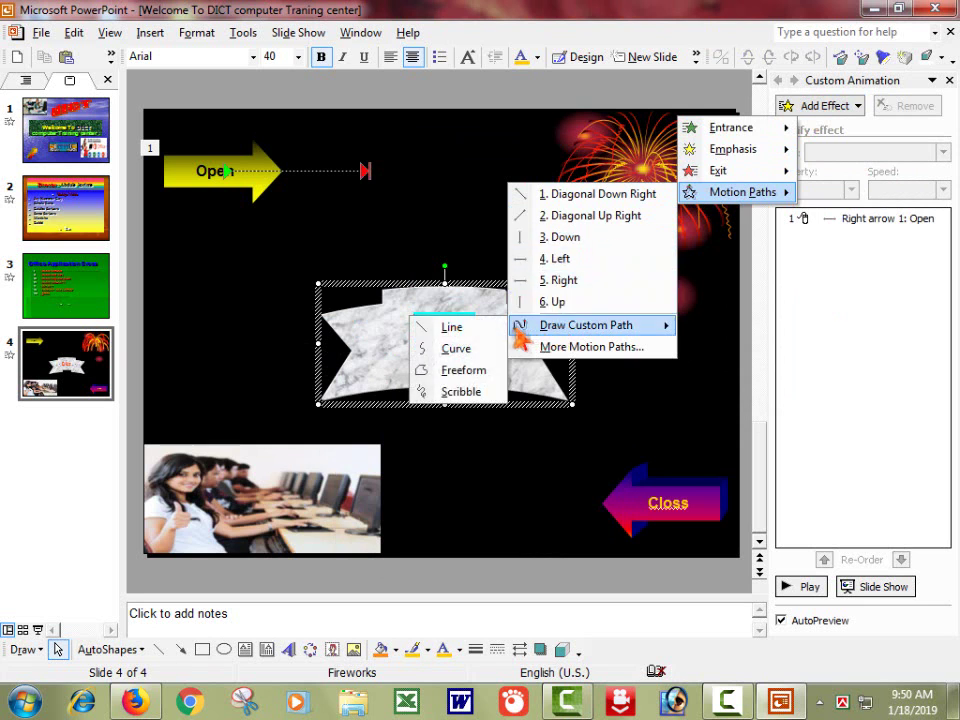
click(455, 350)
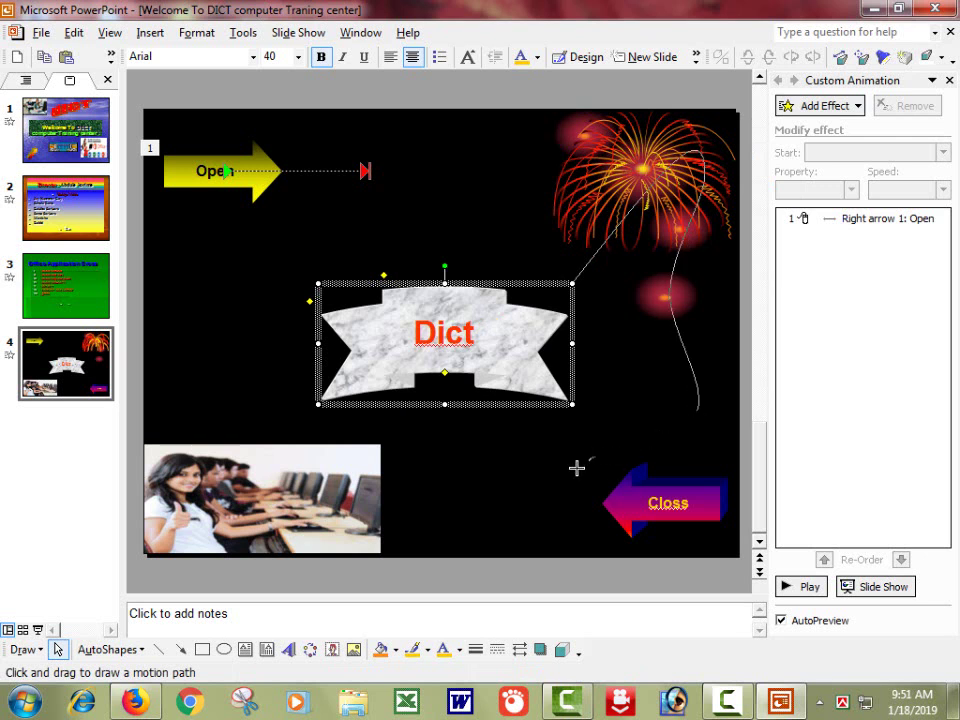
click(288, 548)
click(170, 302)
click(577, 234)
click(617, 302)
click(383, 437)
click(502, 234)
click(432, 374)
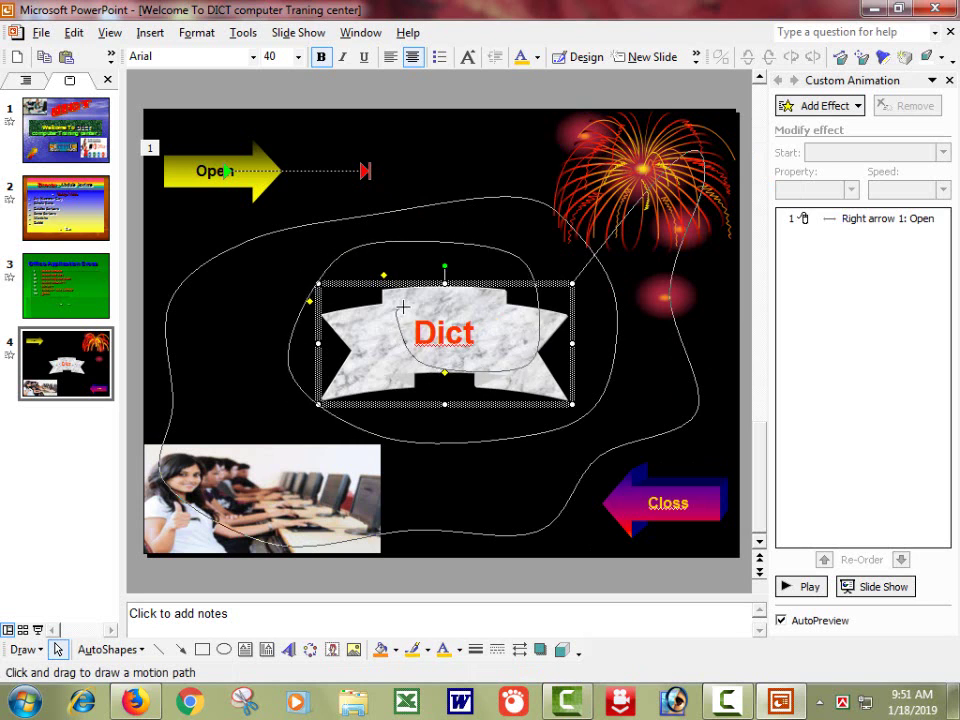
double_click(440, 328)
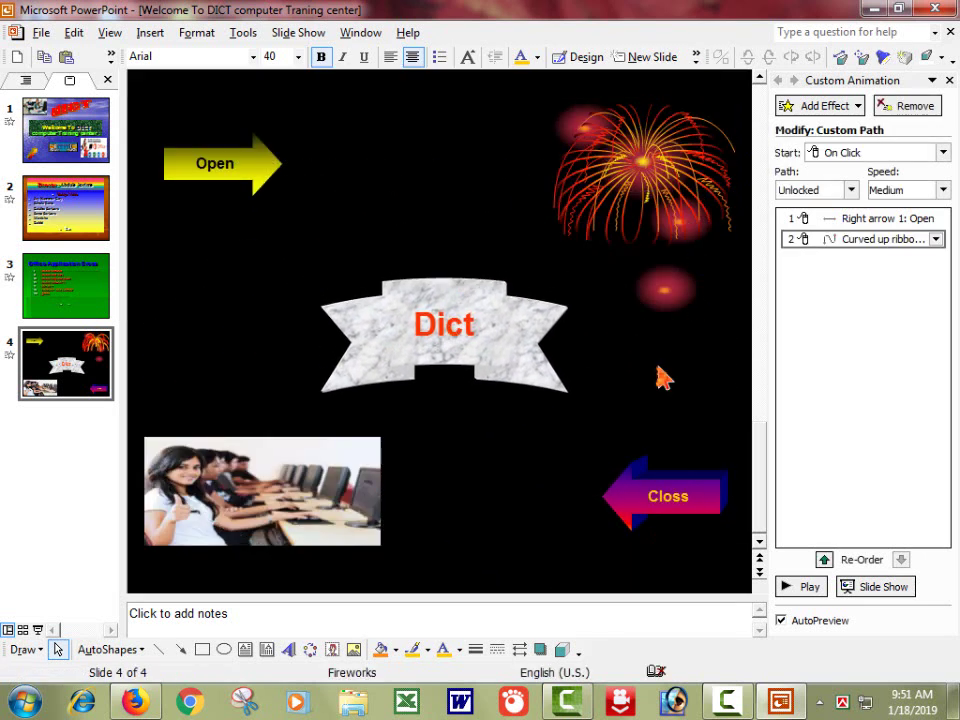
Step: Dismiss the Office Assistant message and add a Diagonal Up Right motion path to the computer classroom picture on slide 4
double_click(417, 302)
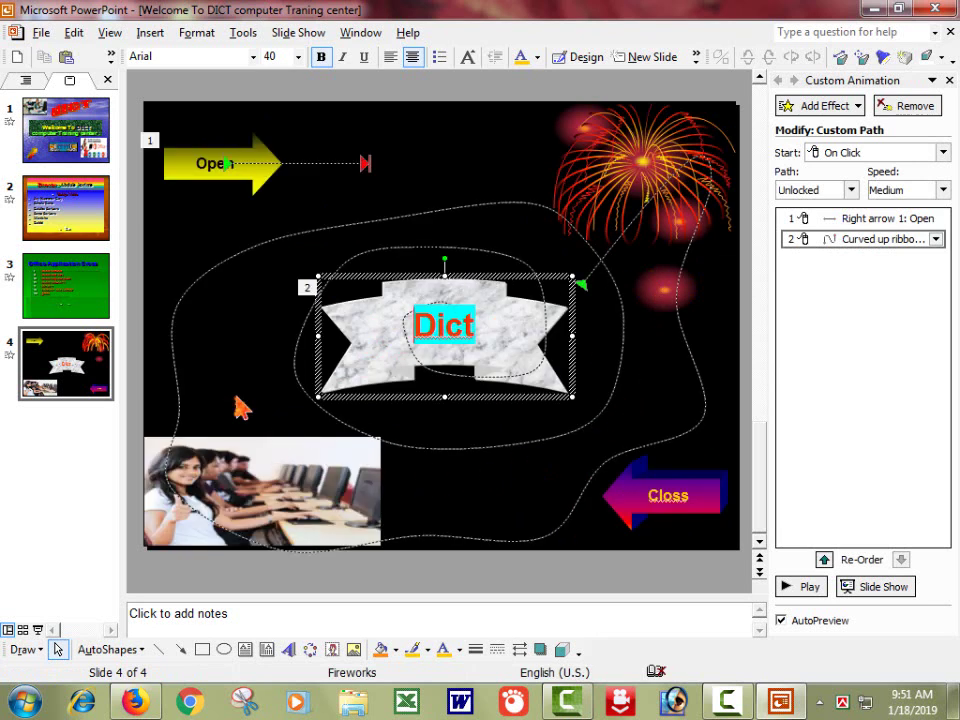
key(F1)
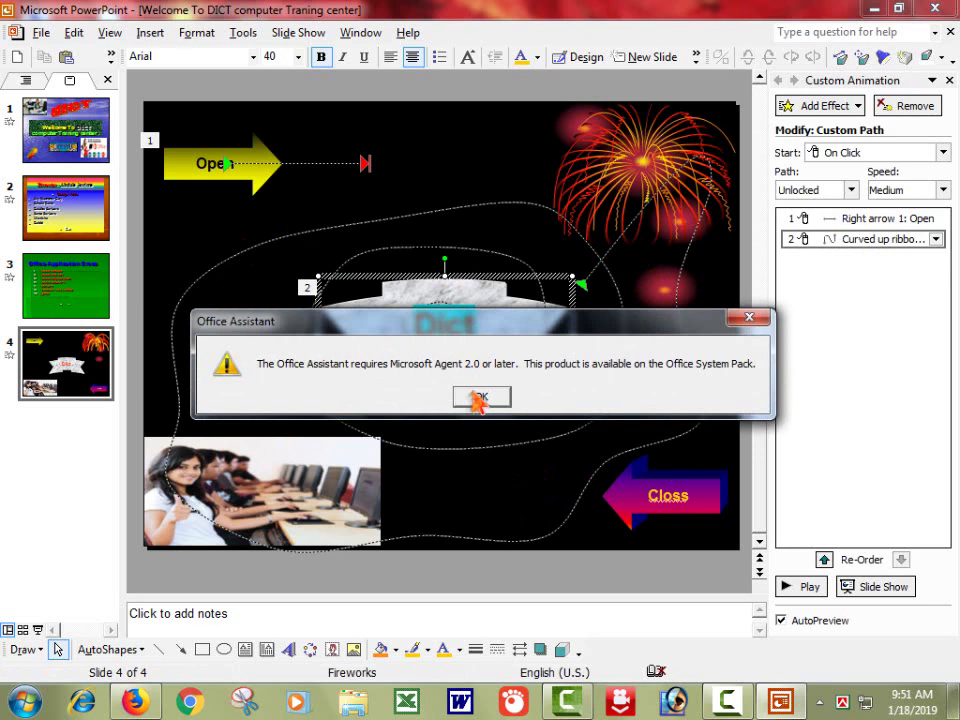
click(480, 396)
click(240, 463)
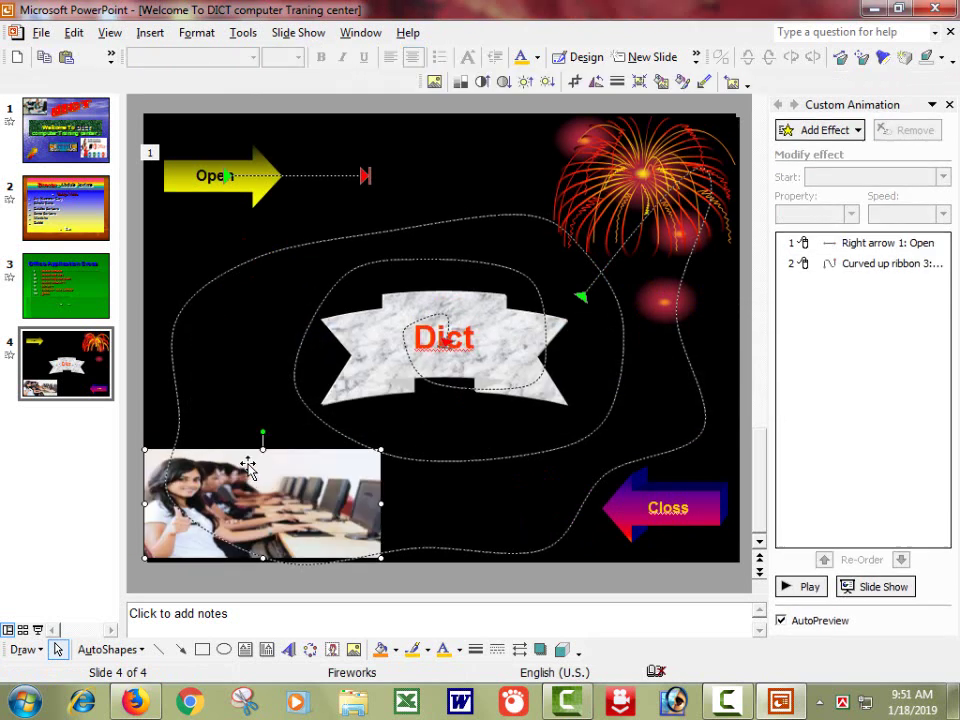
click(818, 130)
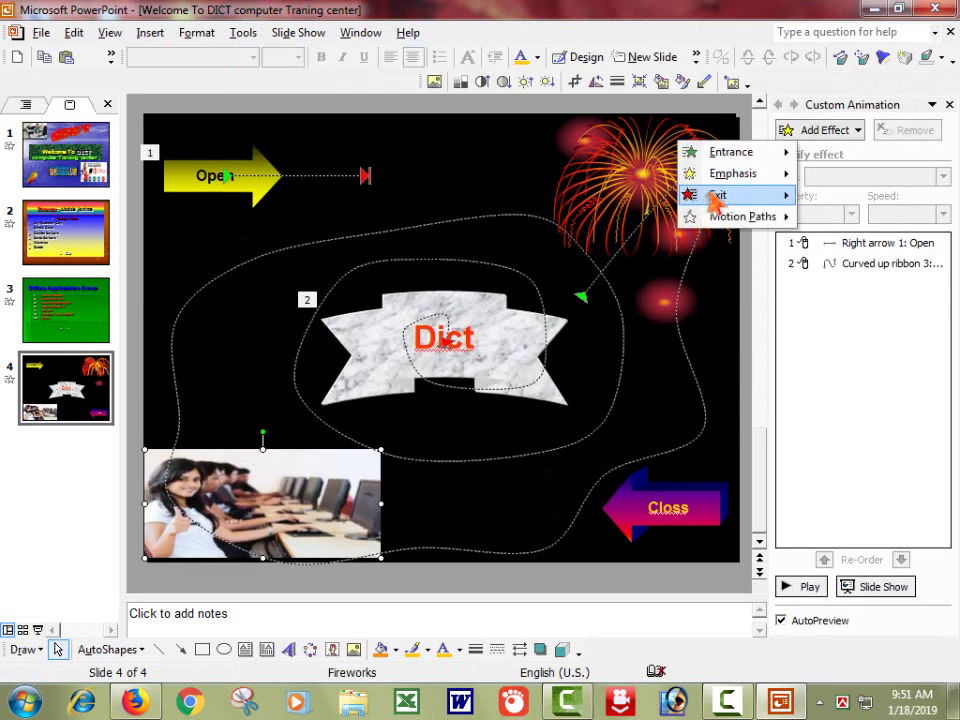
mouse_move(735, 216)
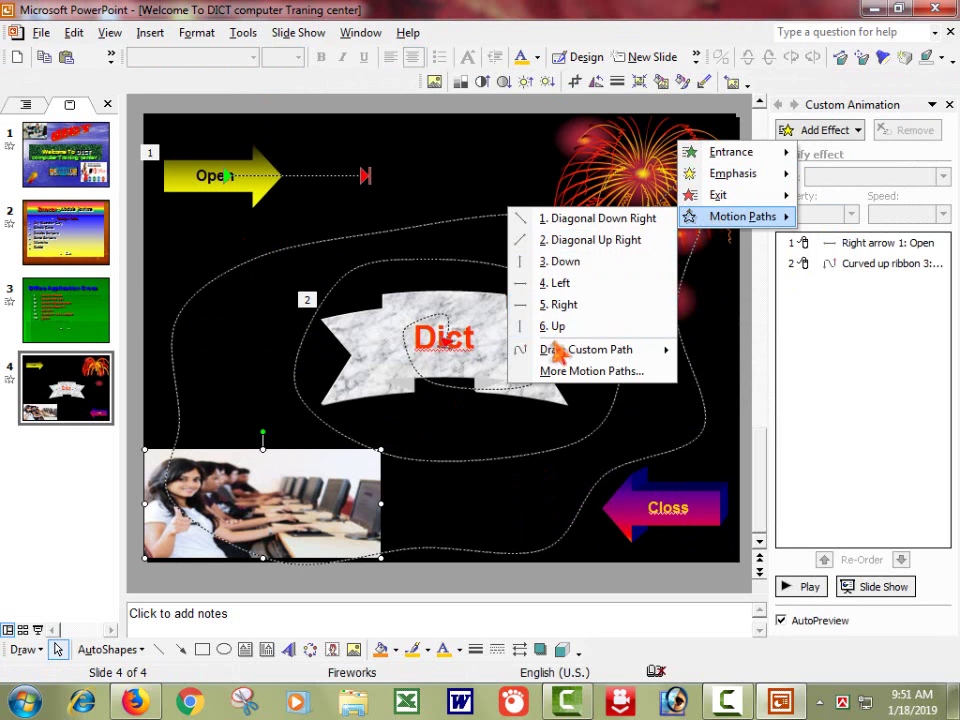
click(585, 254)
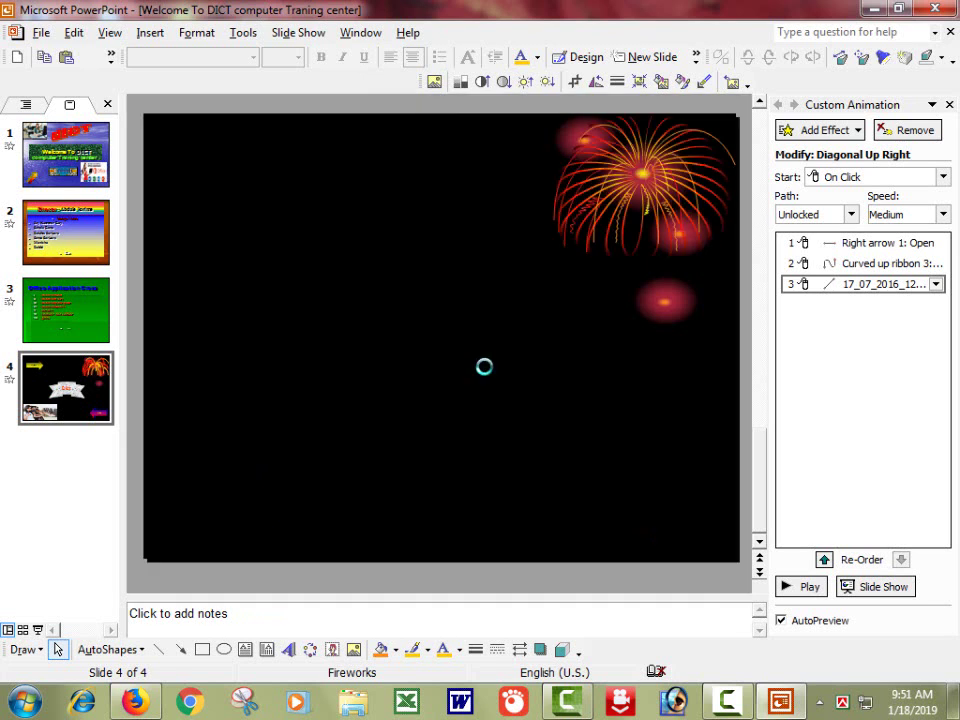
Step: Add a Left motion path to the Closs arrow on slide 4 and dismiss the Office Assistant message
click(665, 505)
click(840, 105)
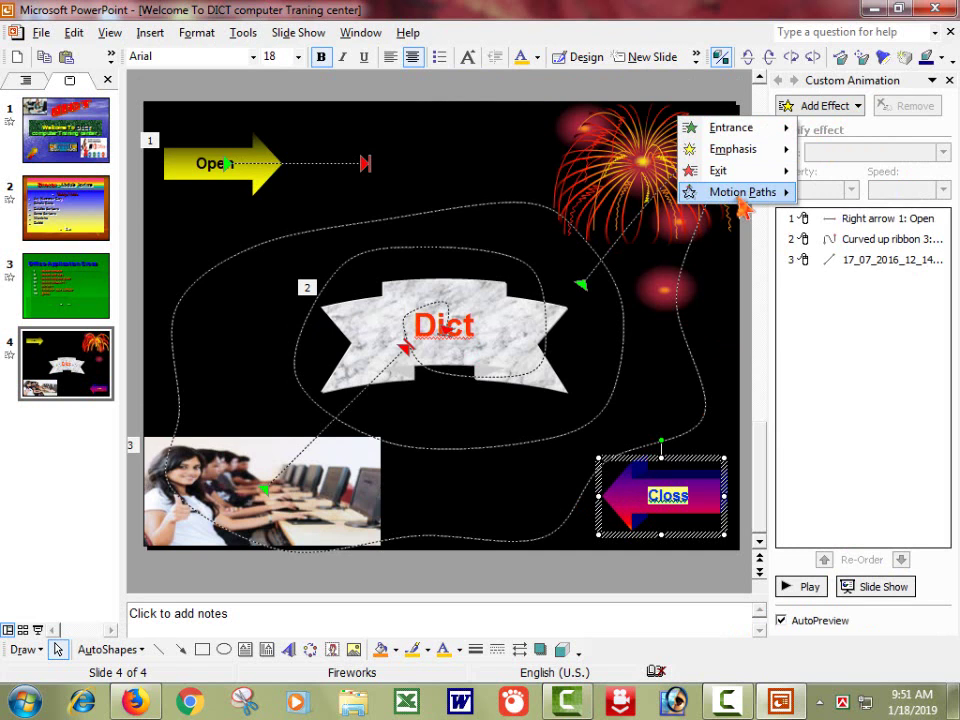
mouse_move(742, 200)
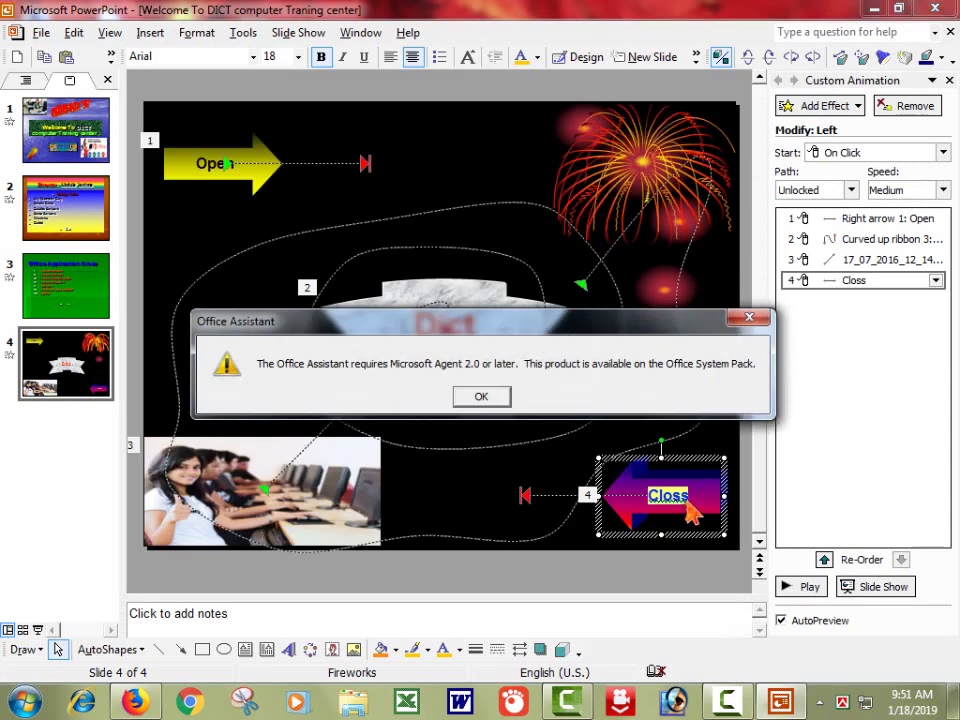
click(483, 396)
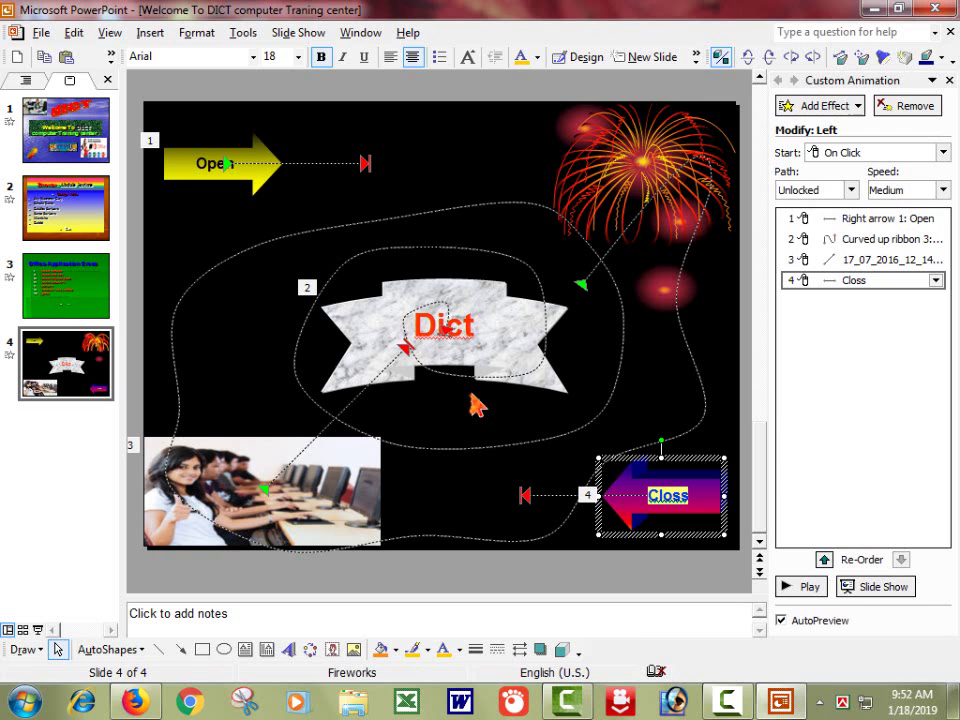
Step: Review the animations on slides 1 to 4, play those on slide 1, and dismiss the Office Assistant message
click(47, 152)
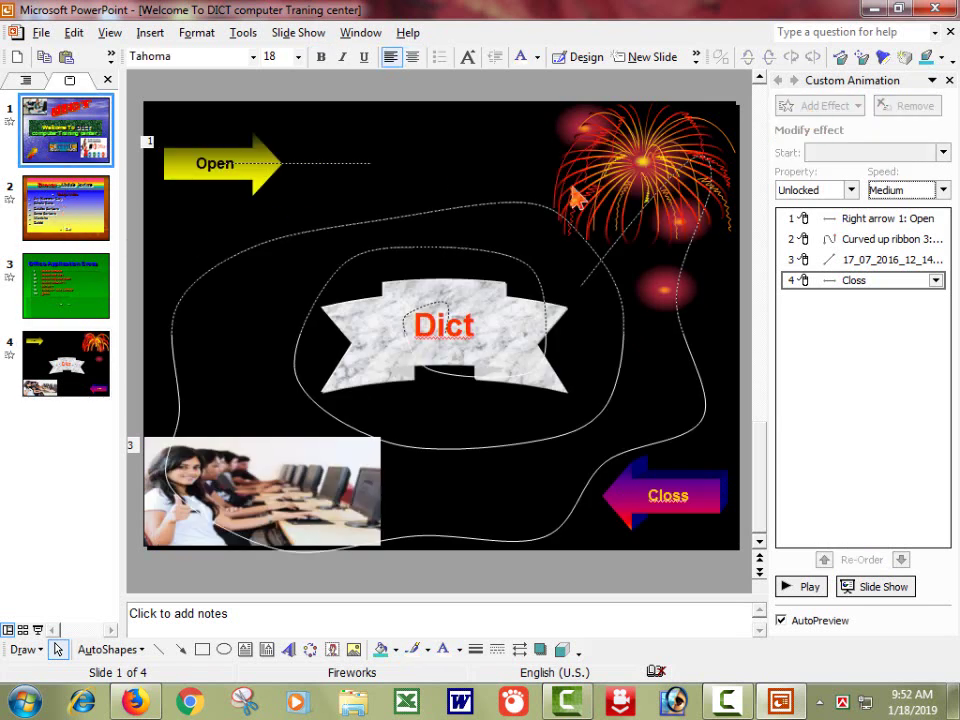
click(68, 220)
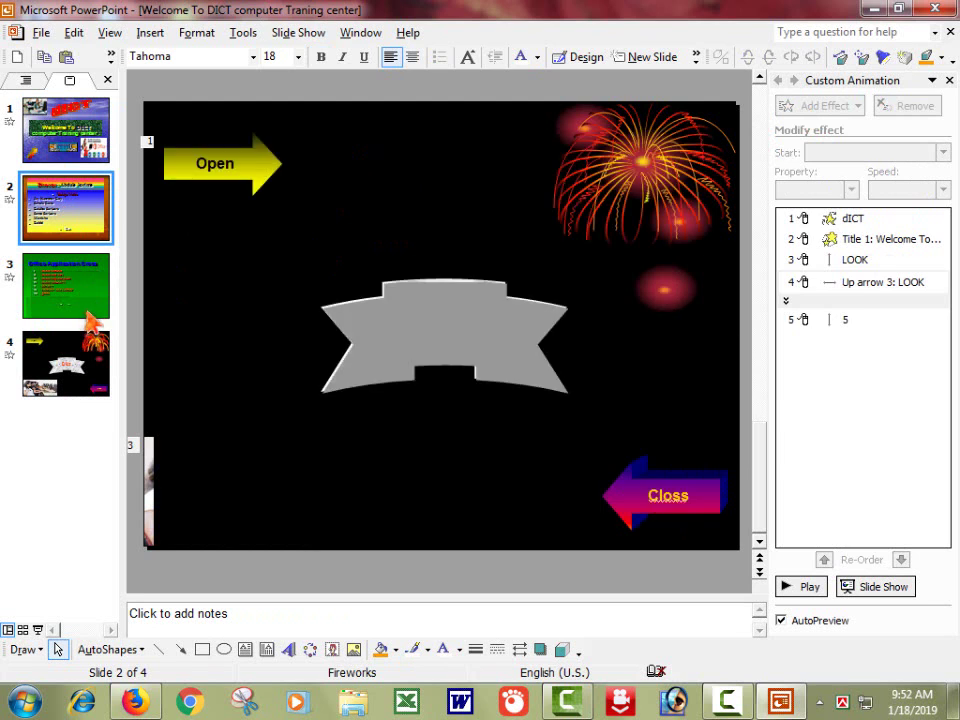
click(94, 318)
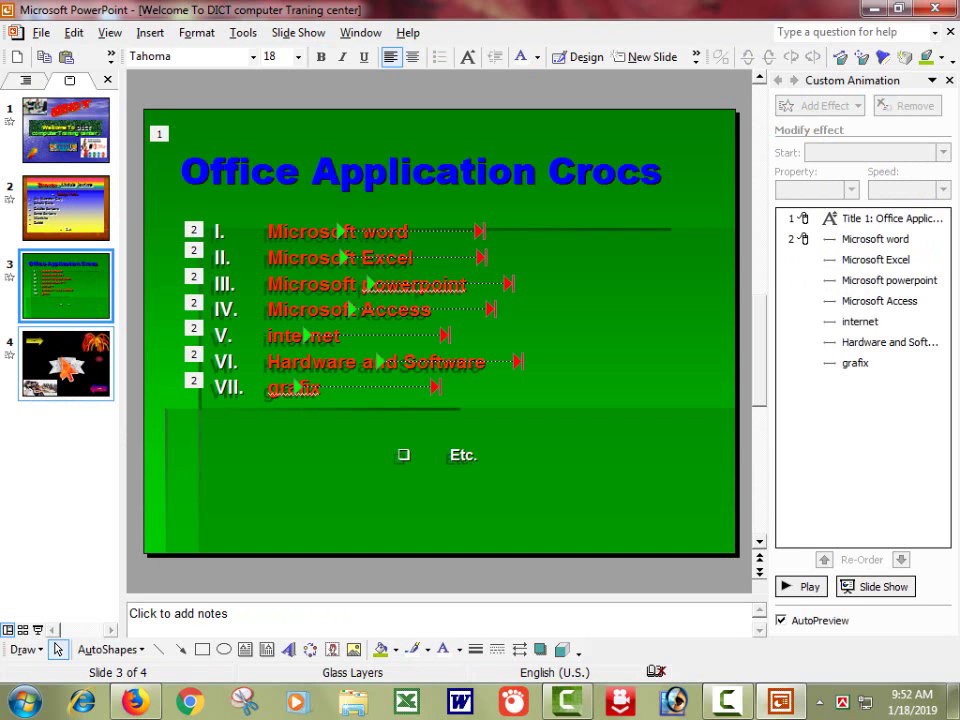
click(68, 368)
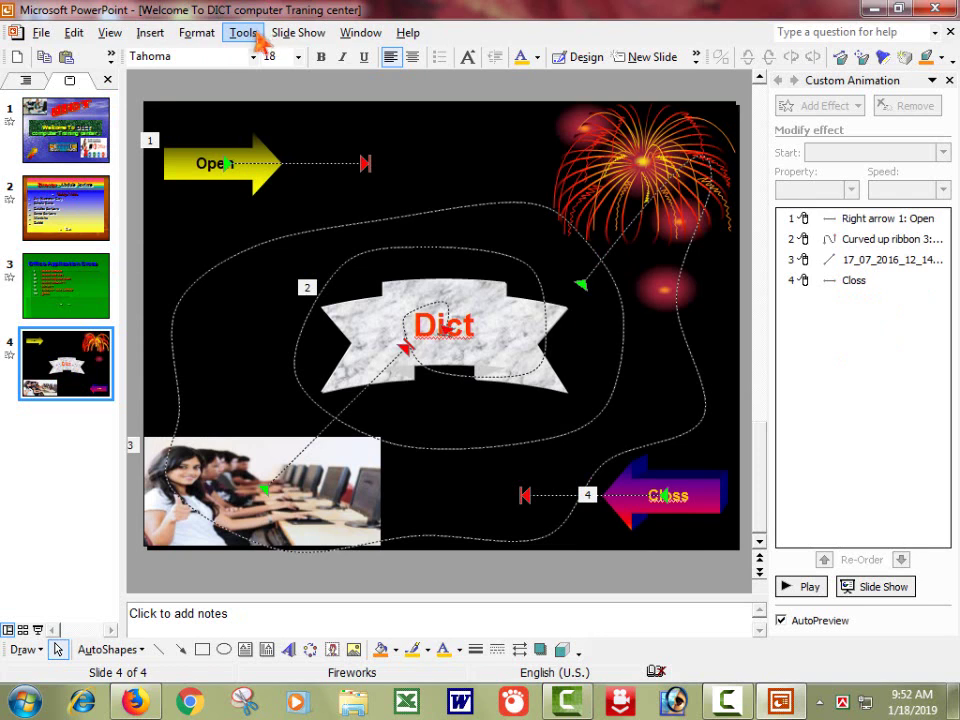
click(78, 102)
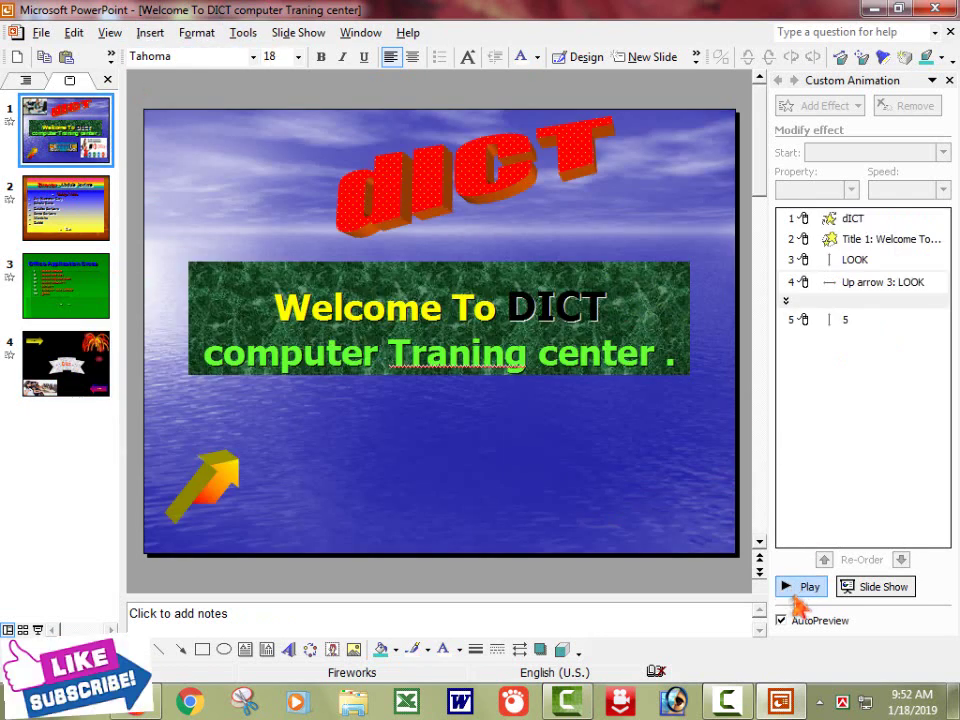
click(798, 590)
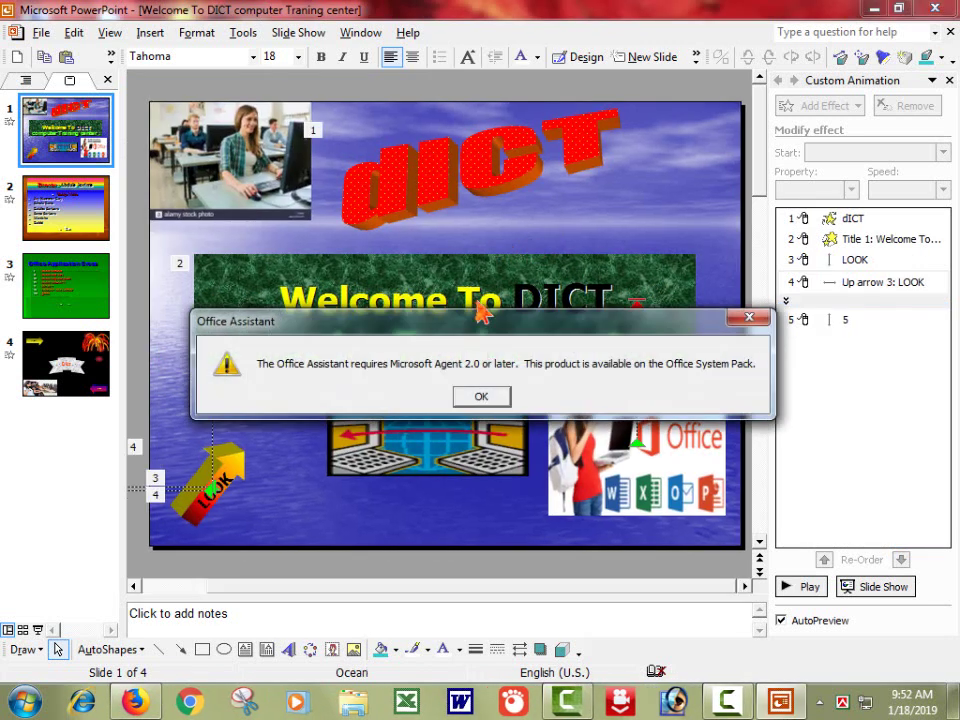
click(481, 397)
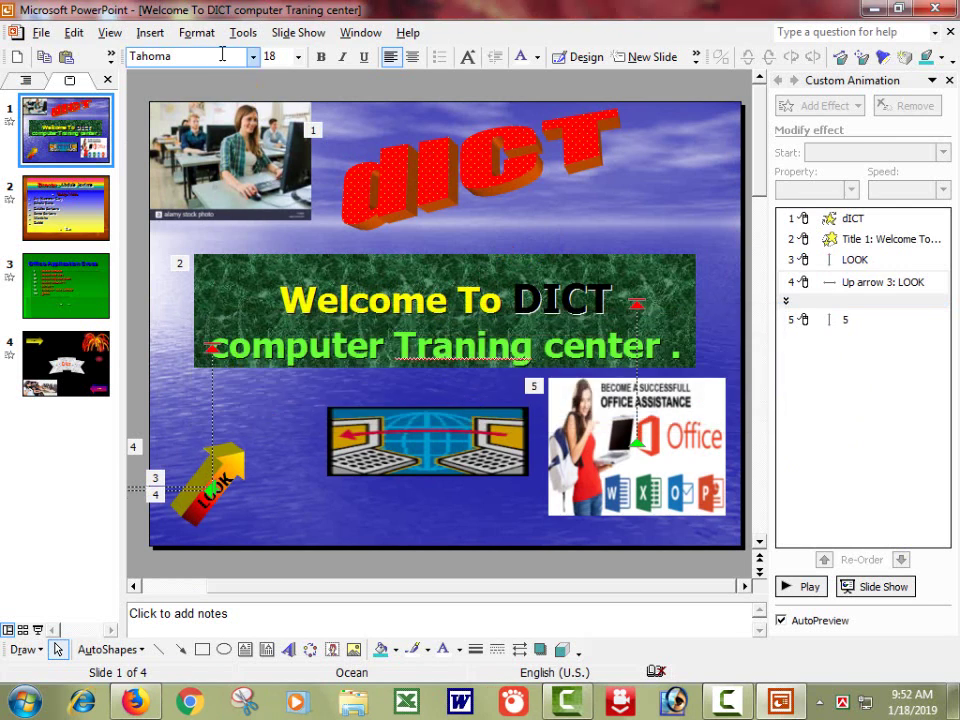
Step: Open the slide transition settings and apply the Cover Down transition to slide 1 after trying Blinds Vertical
click(291, 36)
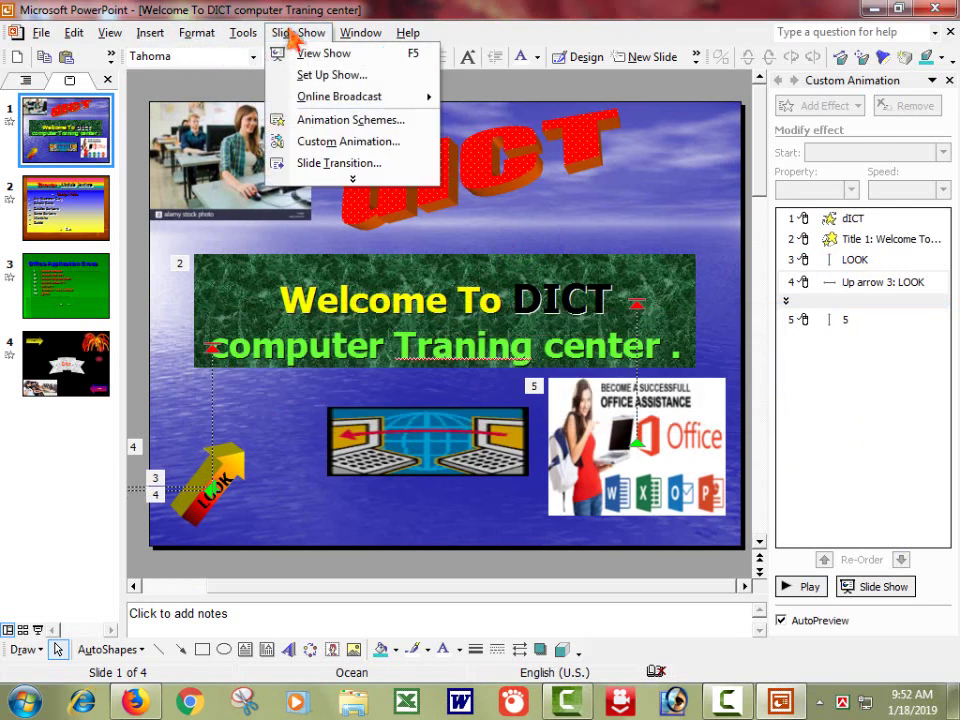
click(350, 178)
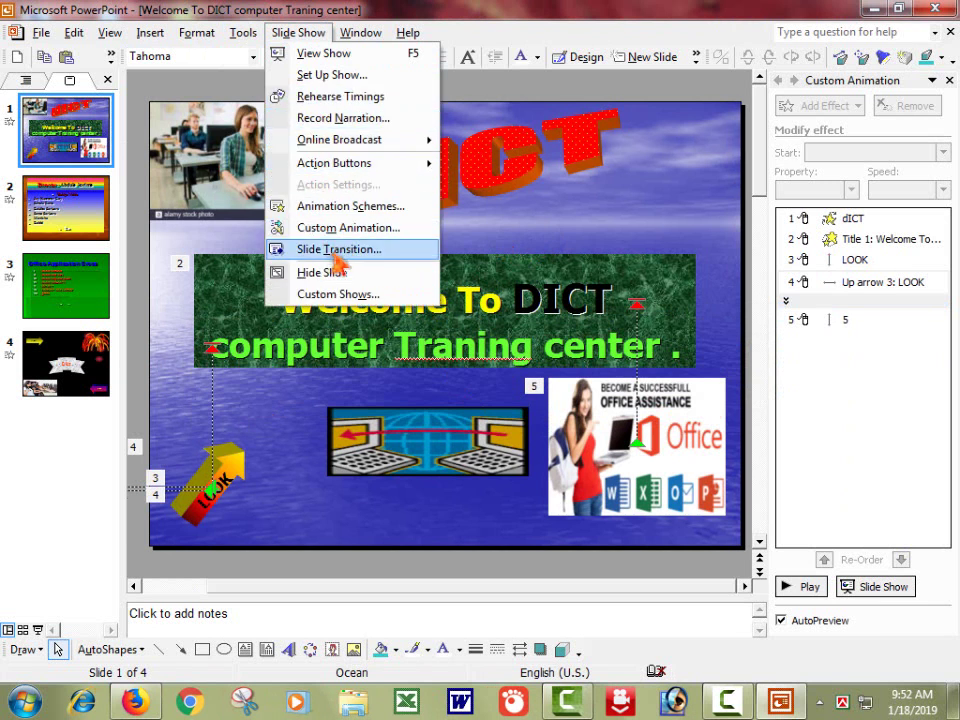
click(337, 250)
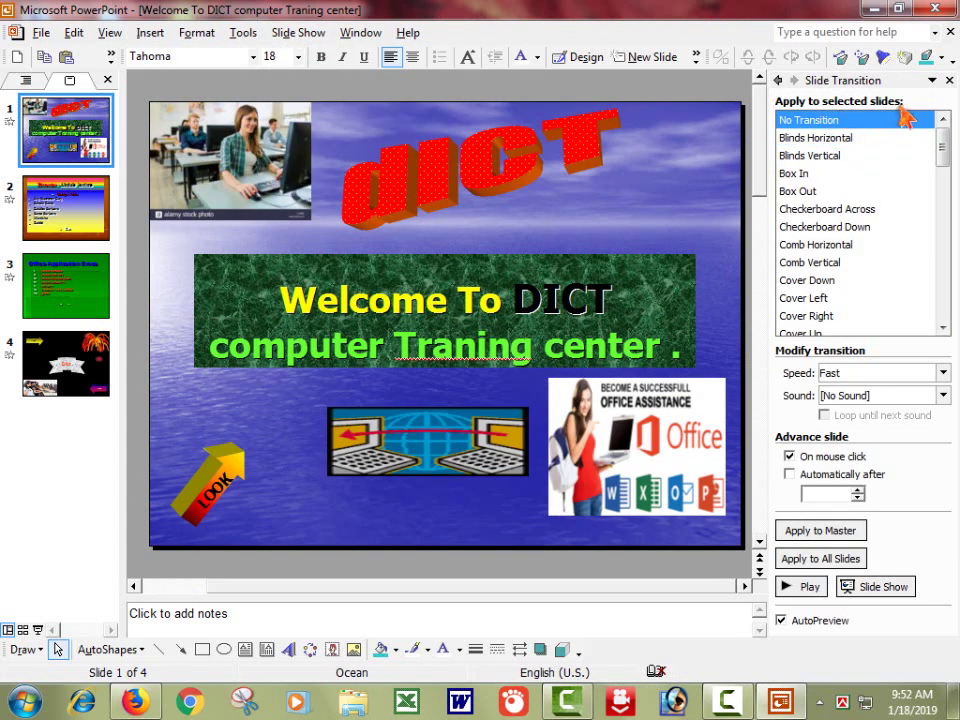
click(820, 158)
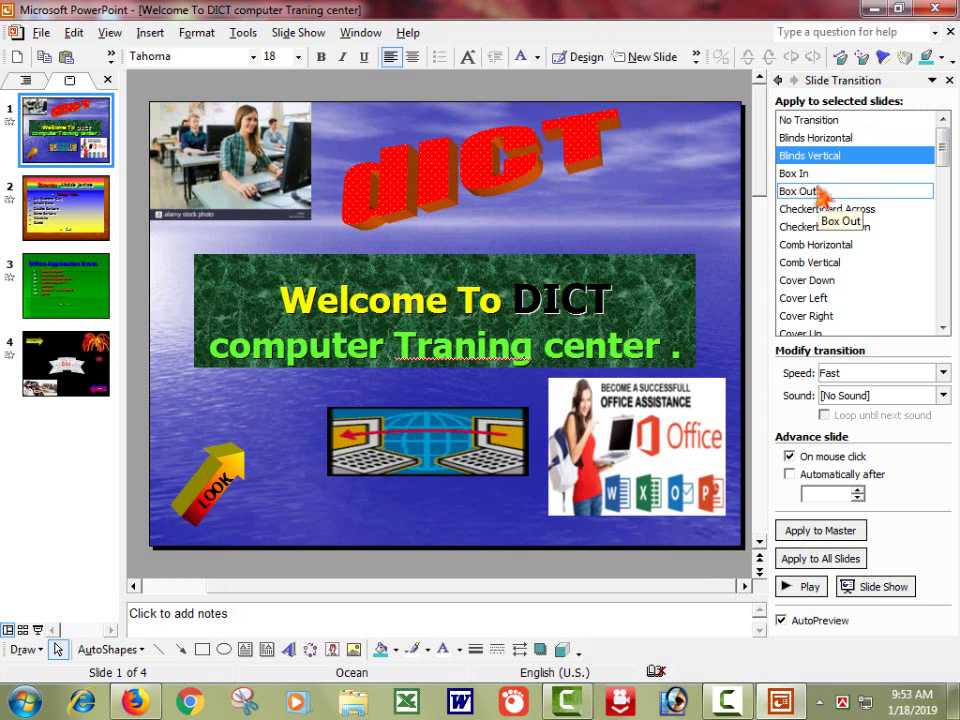
click(806, 277)
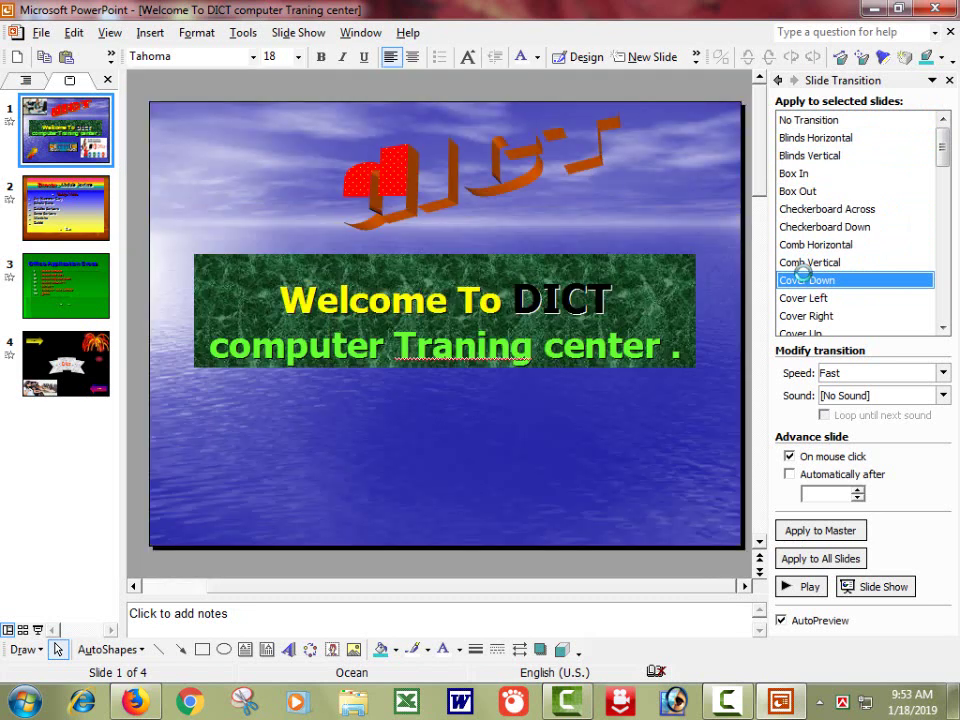
Step: Apply the Cover Up transition to slide 2 and the Cover Down transition to slide 3
click(62, 200)
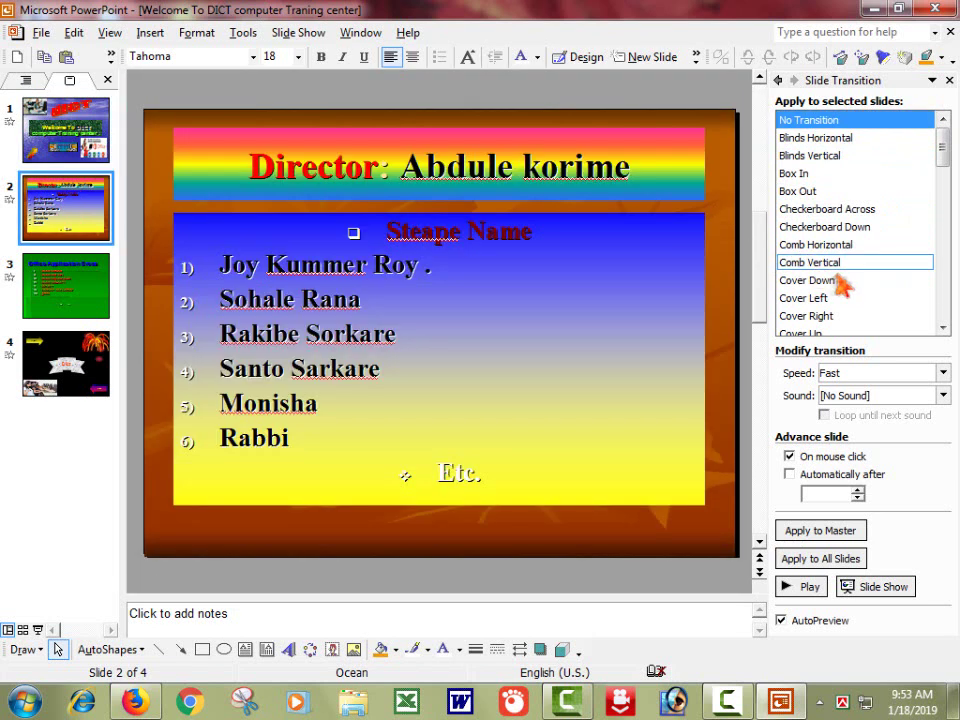
scroll(885, 240, down, 3)
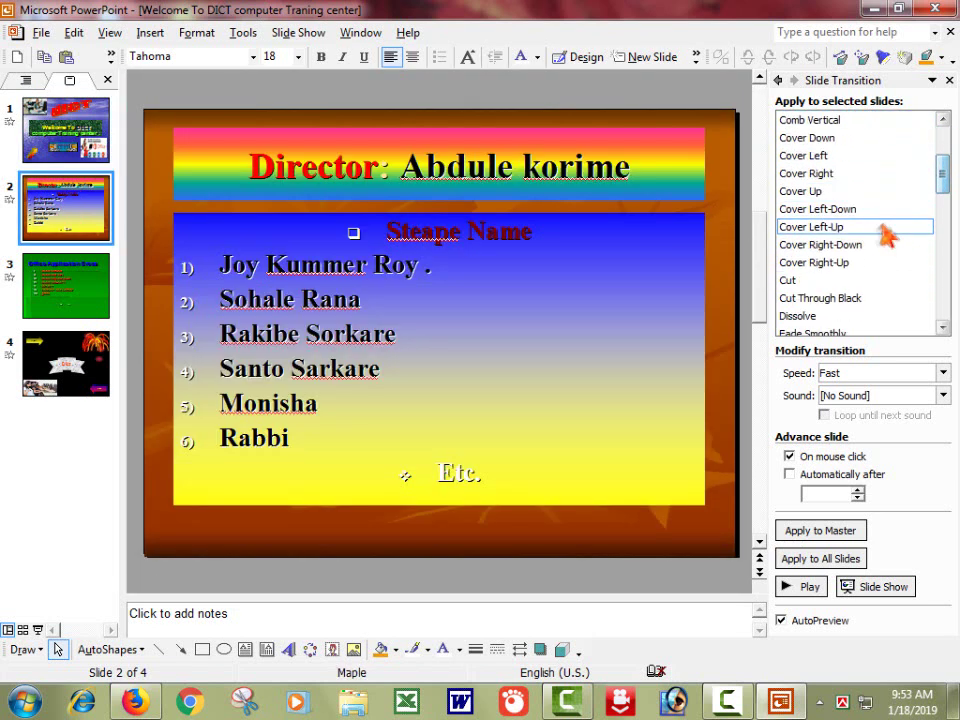
click(826, 190)
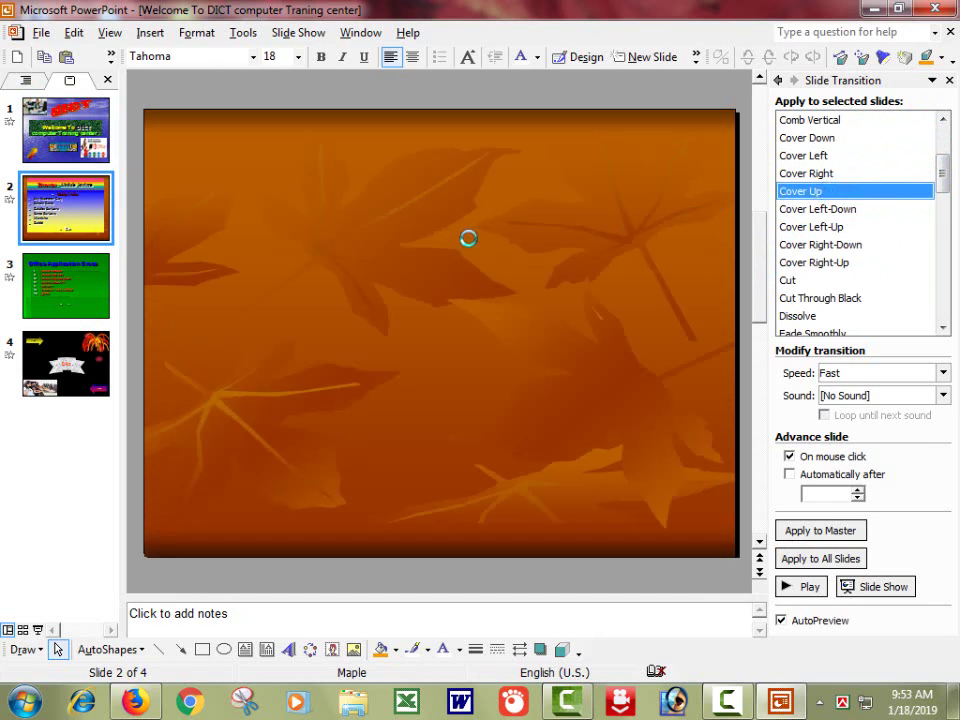
key(Page_Down)
click(826, 280)
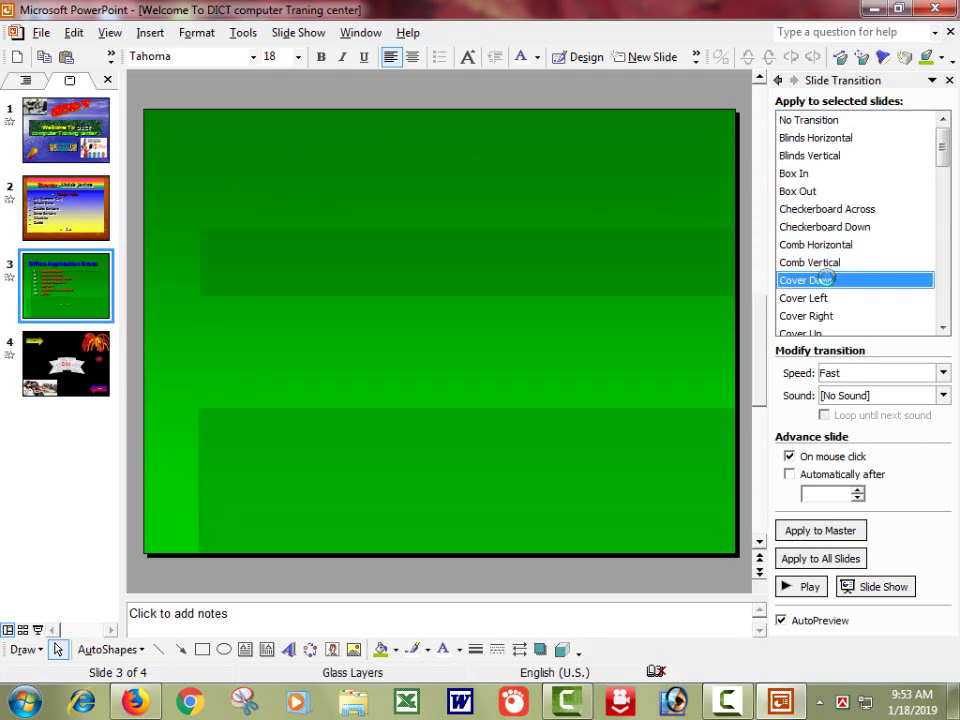
Step: Apply the Cover Right transition to slide 4 and set its speed to Slow
key(Page_Down)
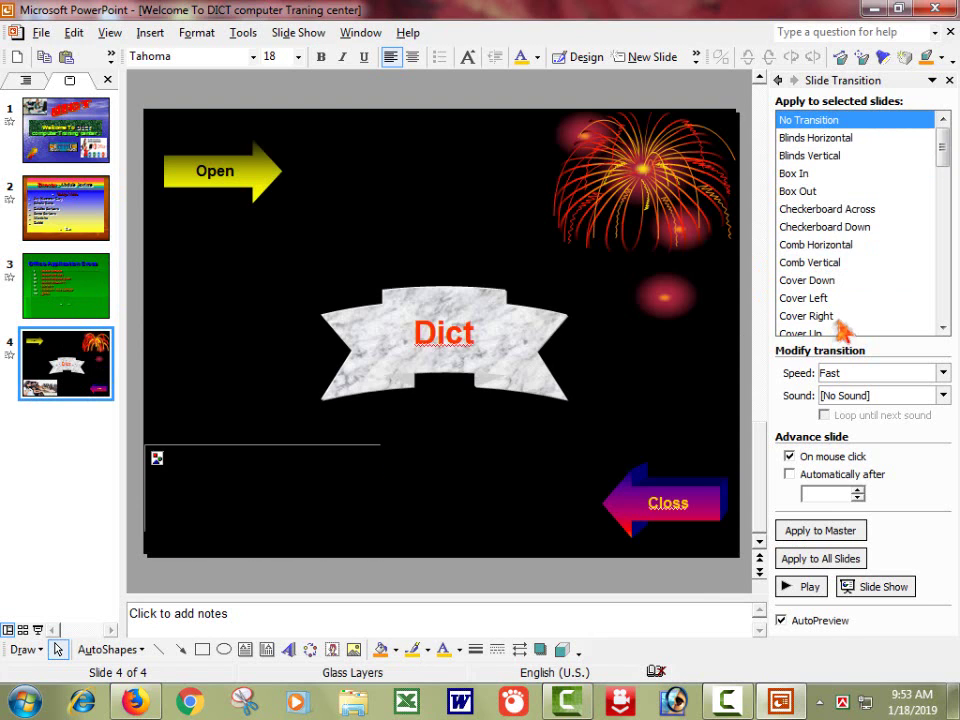
click(842, 316)
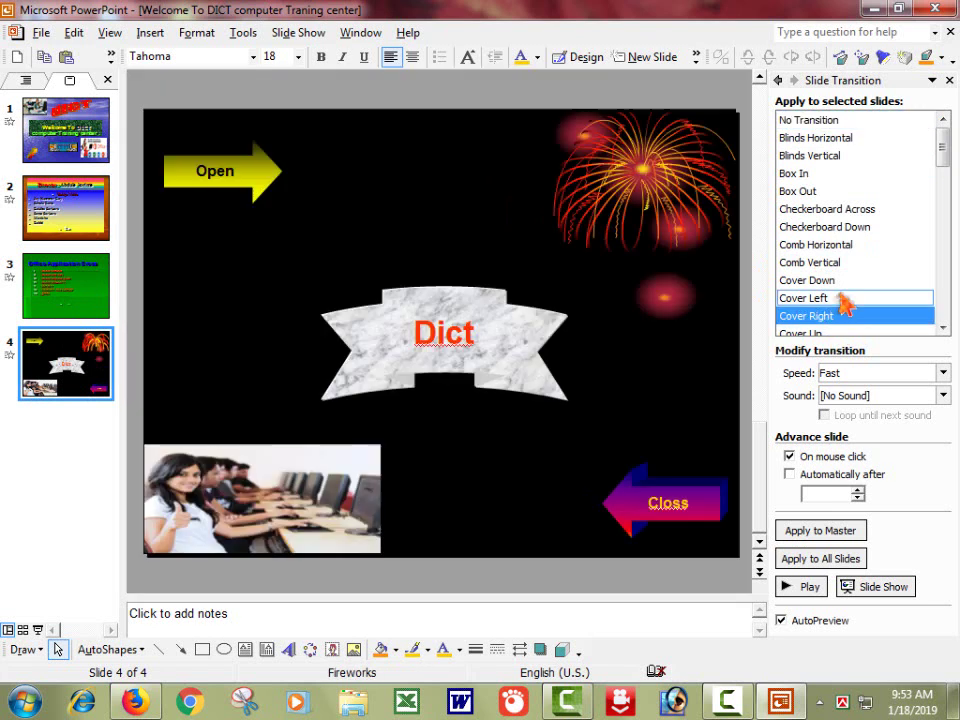
drag(944, 140, 948, 172)
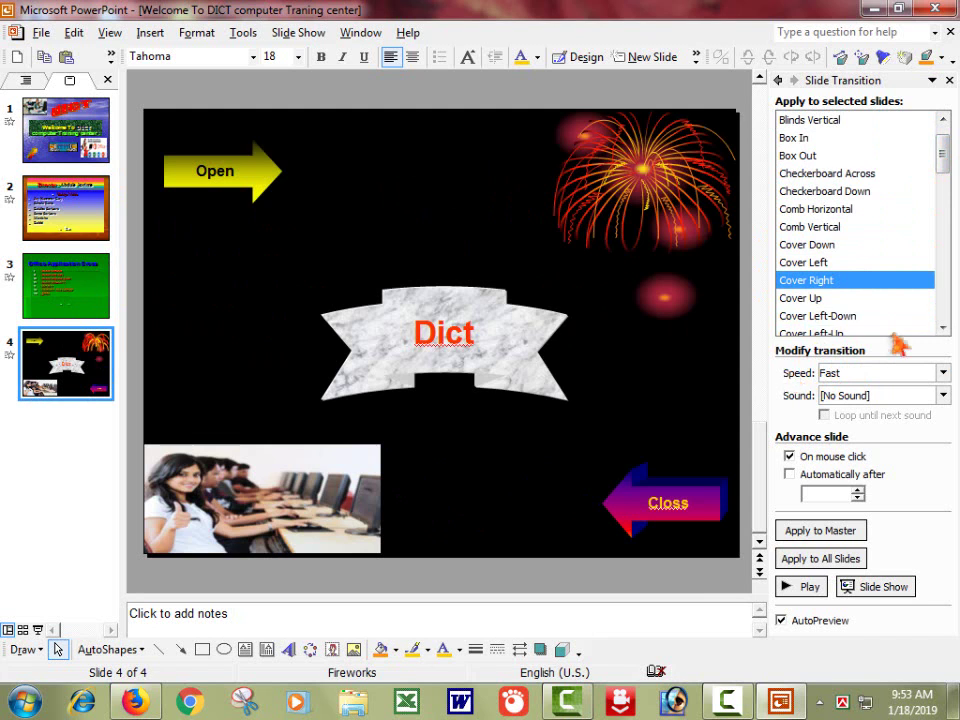
click(941, 373)
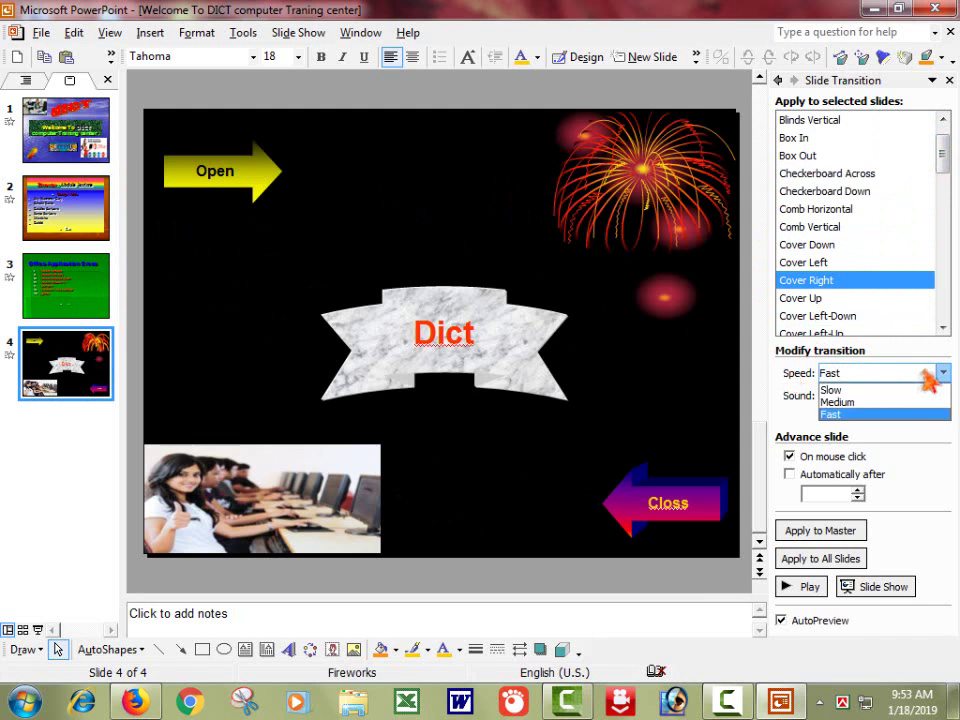
click(841, 390)
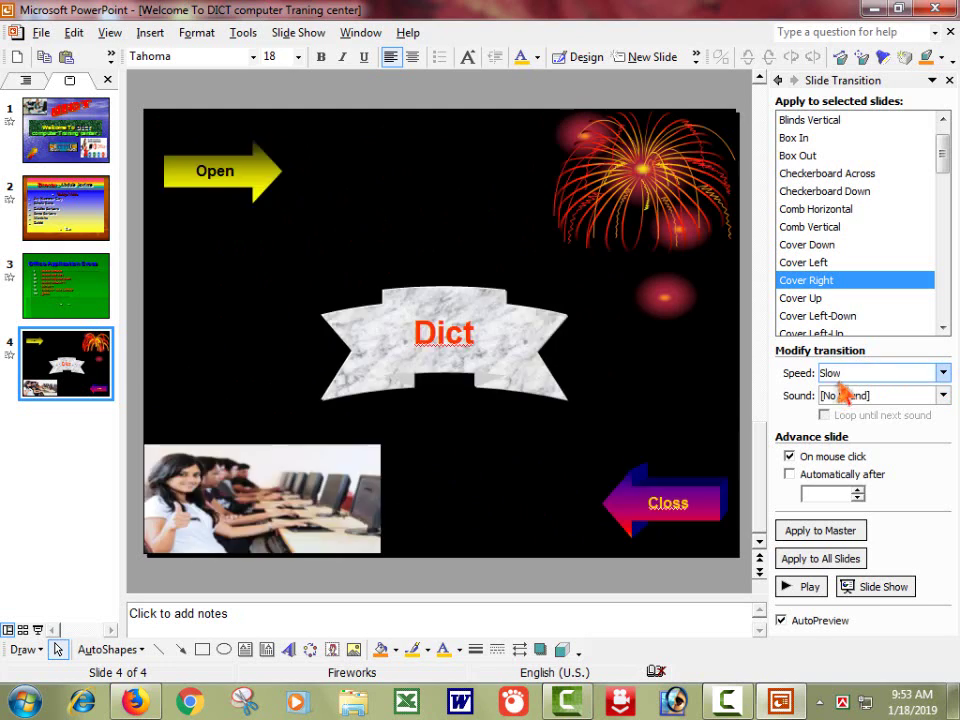
Step: Try to set the transition sound of slide 4 to Applause and dismiss the sound effects installation prompt
click(942, 397)
click(848, 440)
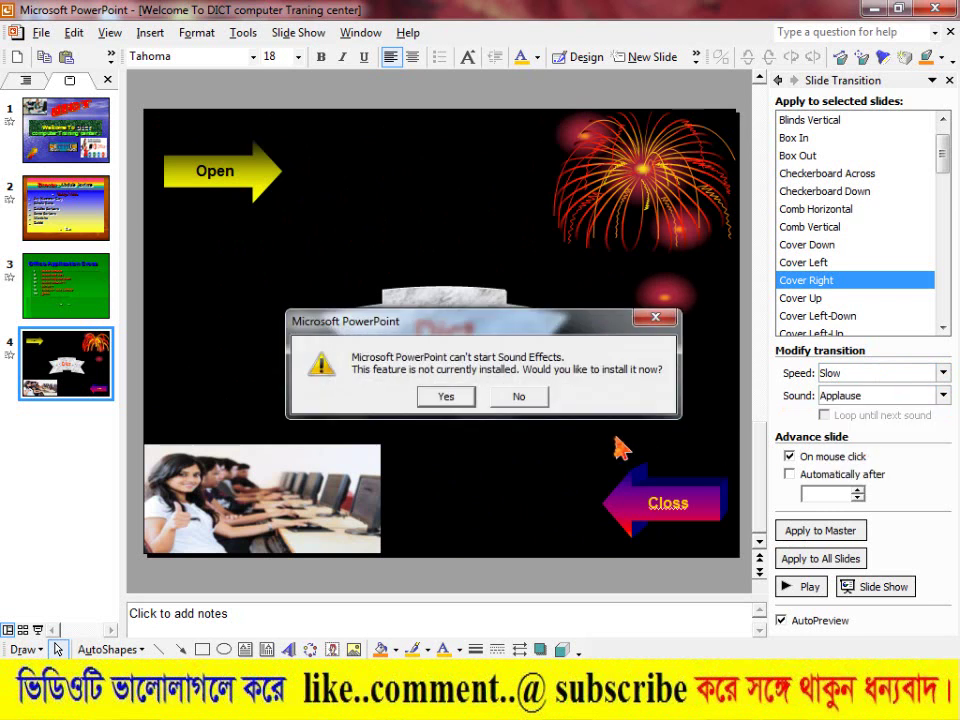
click(655, 318)
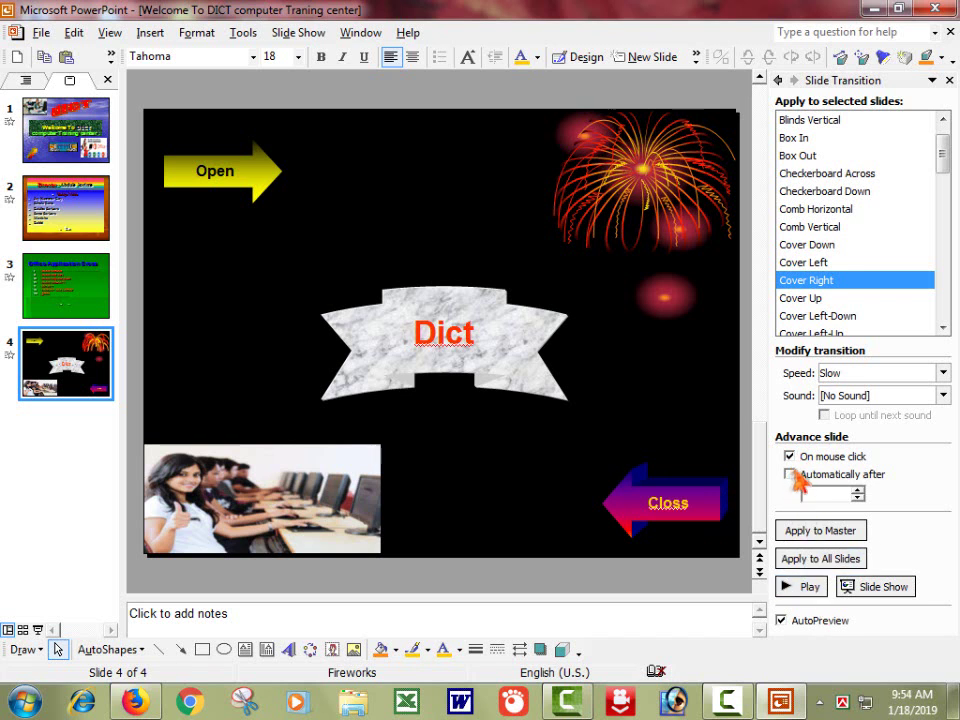
Step: Set slides to advance automatically after 00:01 instead of on mouse click, and apply the transition settings to all slides
click(790, 475)
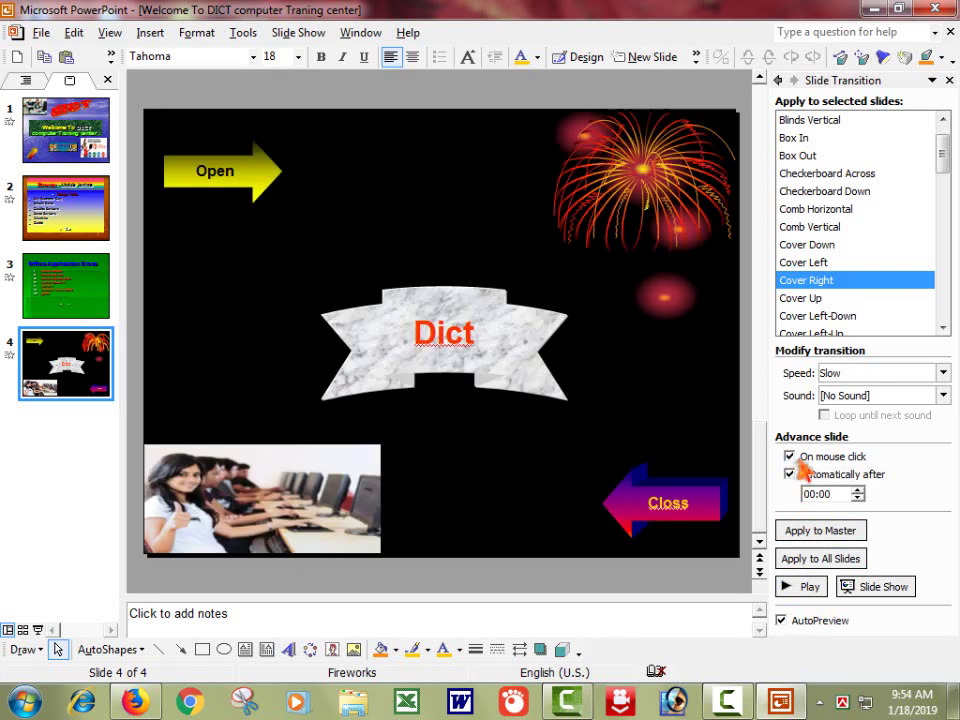
click(788, 456)
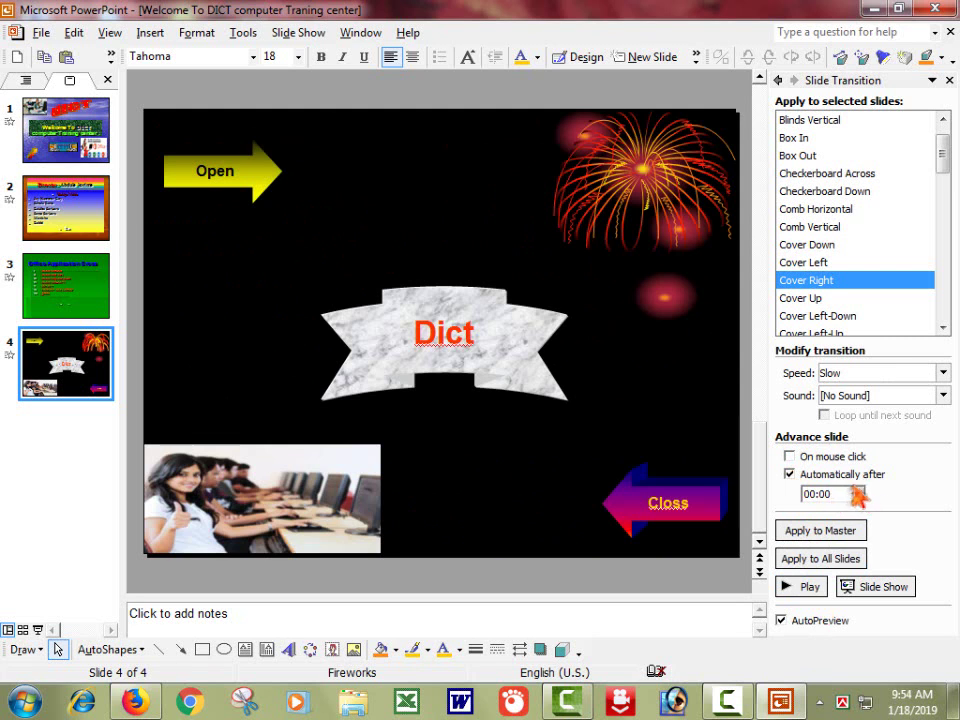
click(845, 476)
click(845, 476)
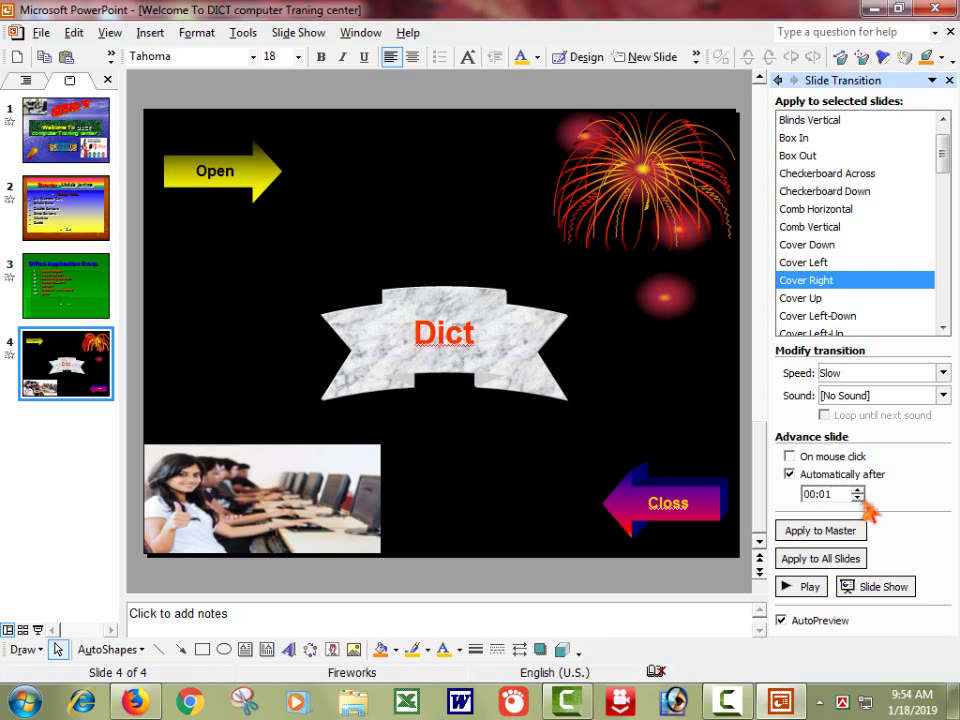
click(806, 562)
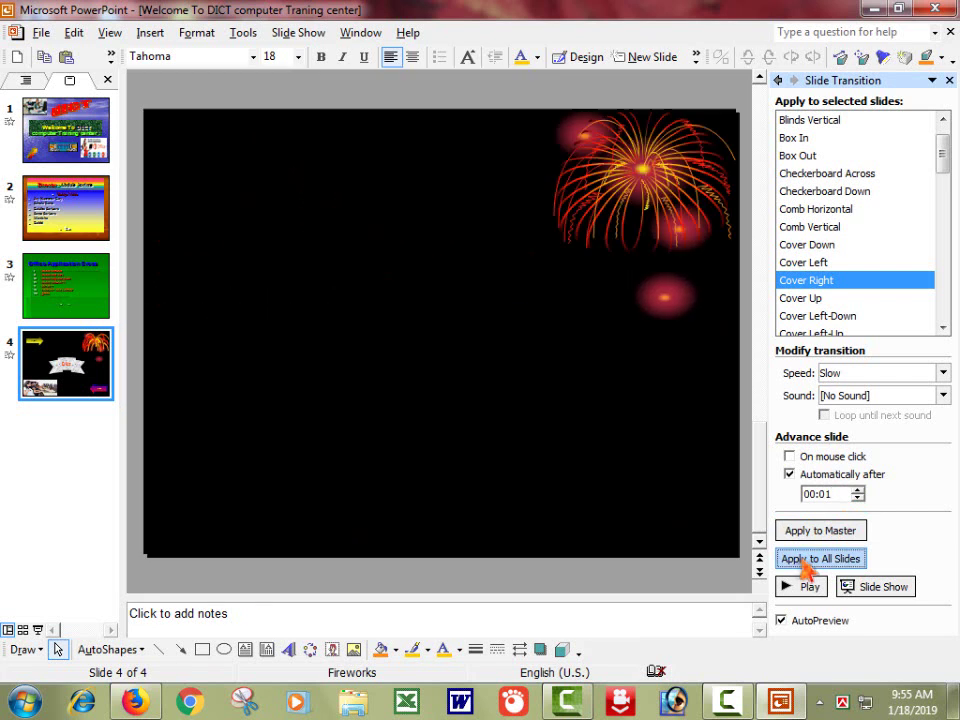